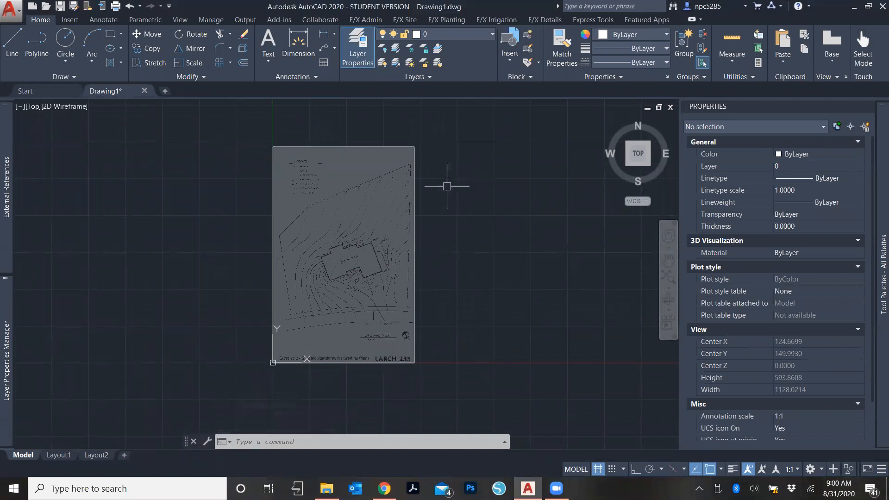
pyautogui.click(490, 134)
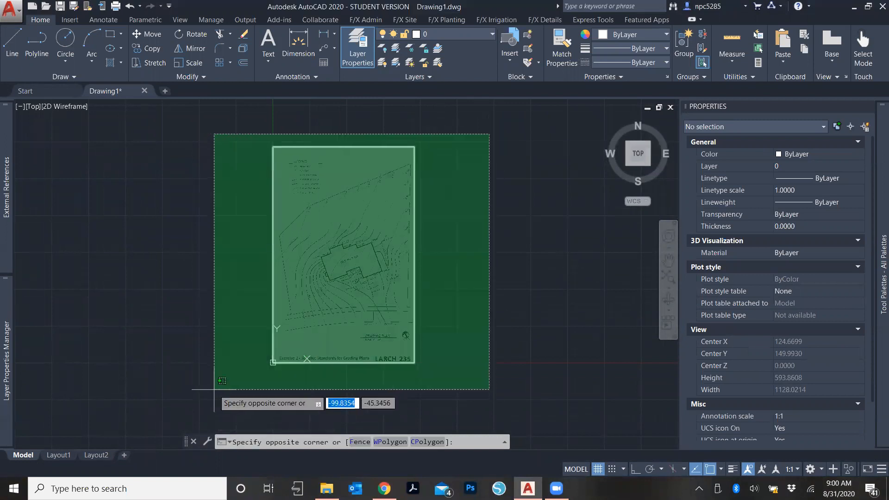
pyautogui.click(518, 258)
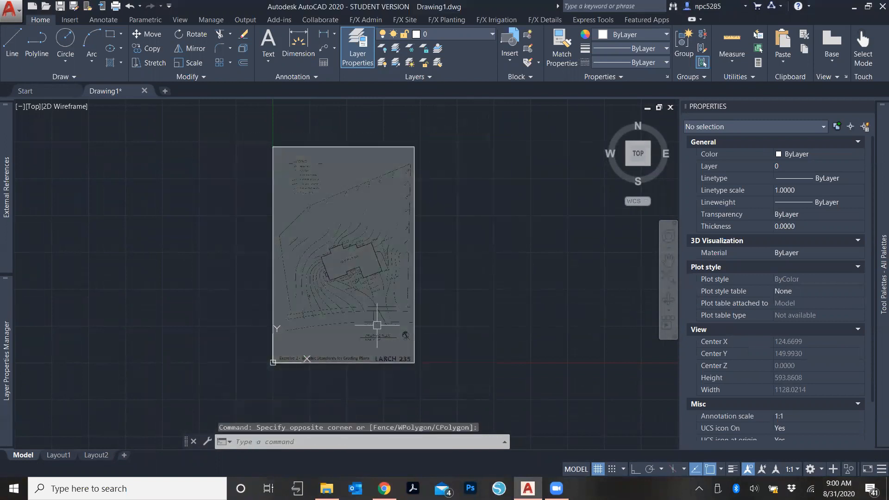
pyautogui.scroll(6, 320, 303)
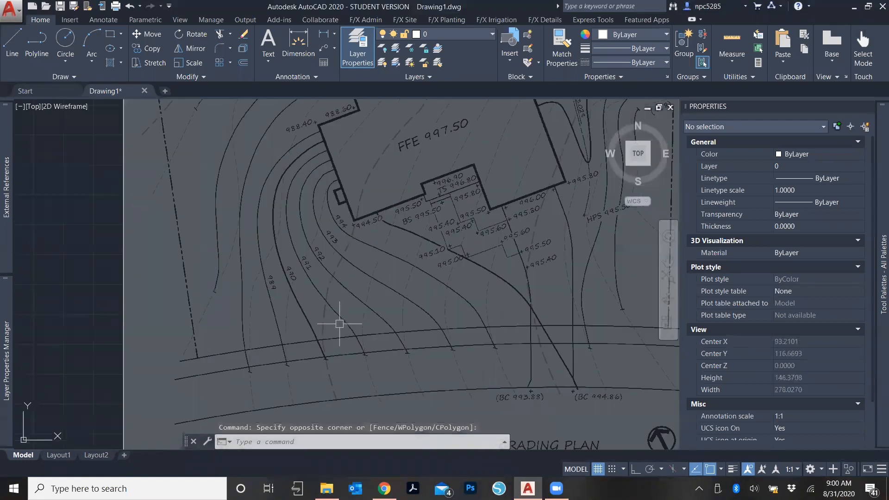
pyautogui.click(99, 21)
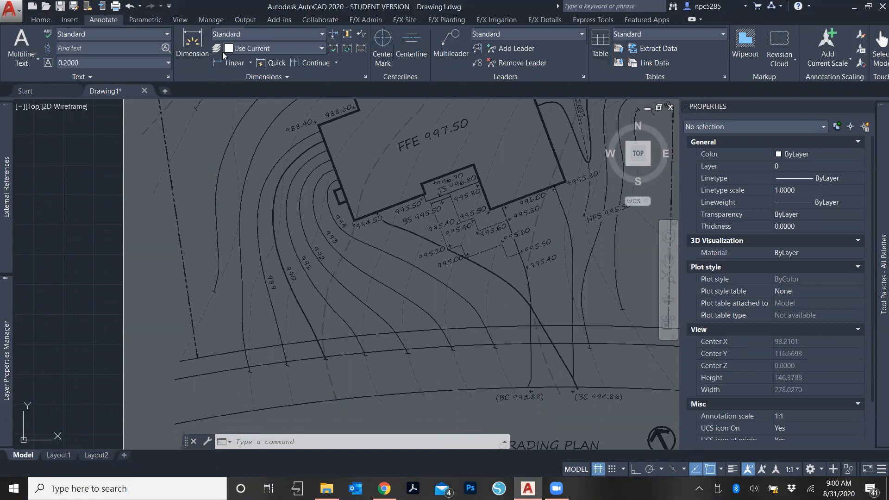
pyautogui.click(29, 63)
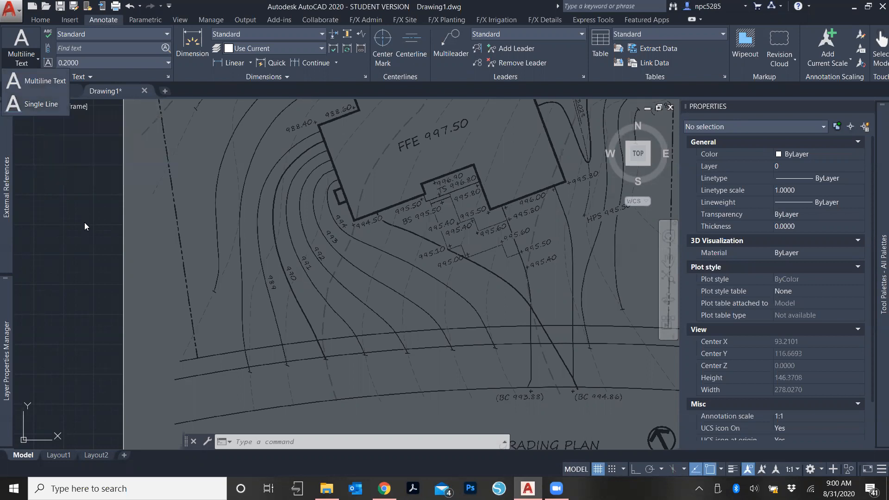
pyautogui.click(49, 81)
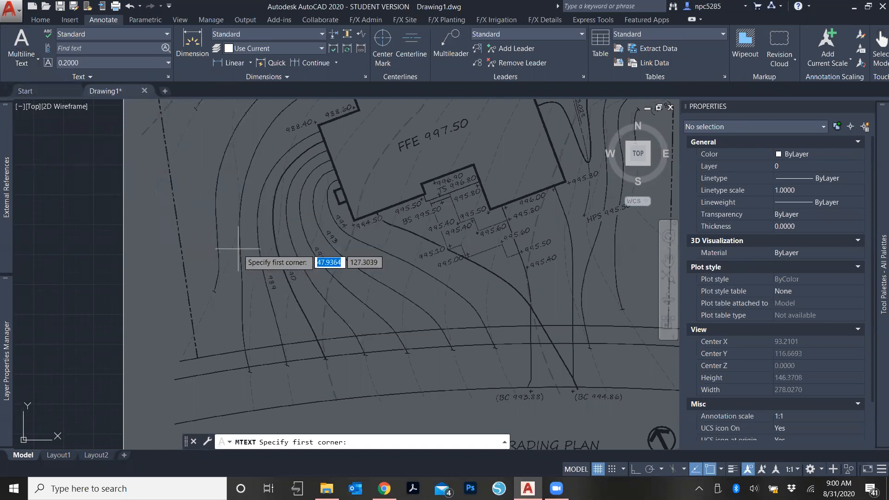
pyautogui.press('Escape')
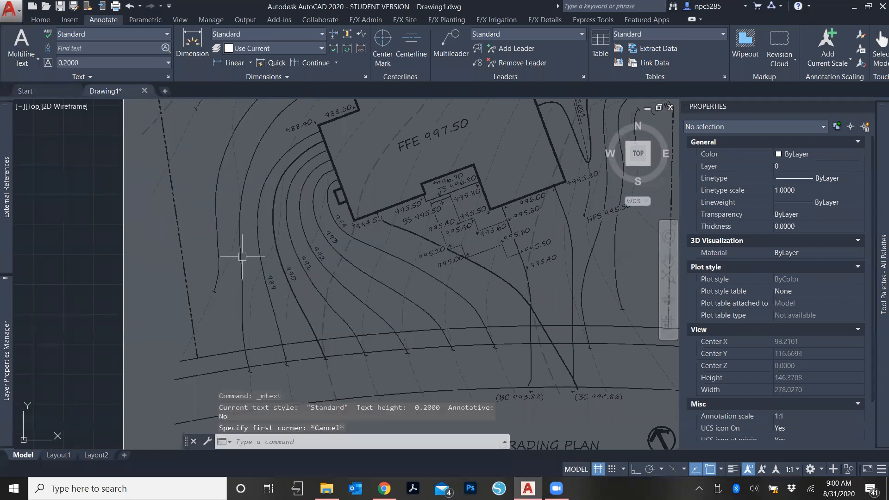
# Step: Create multiline text reading 988.40 over the contour lines west of the building
pyautogui.write('MT')
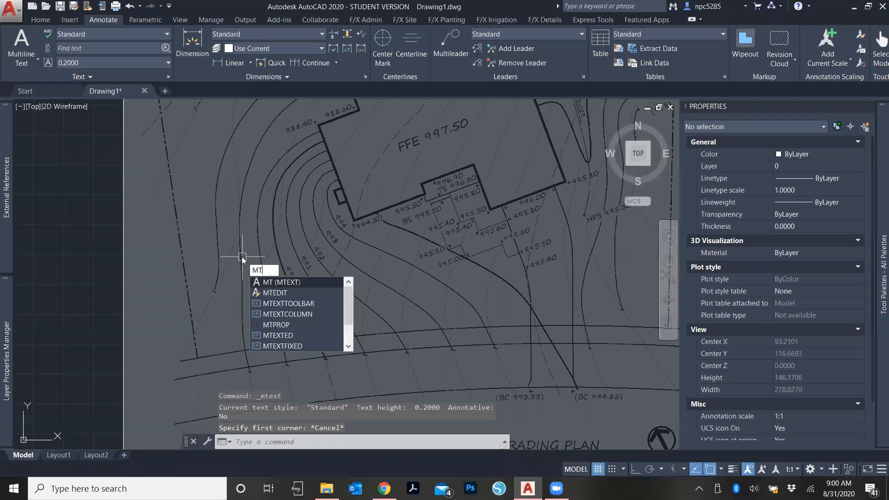
pyautogui.press('Return')
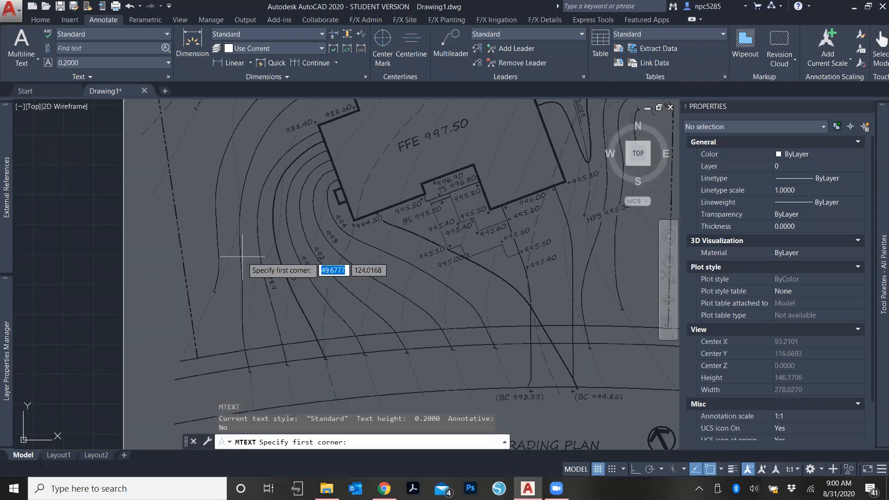
pyautogui.click(232, 205)
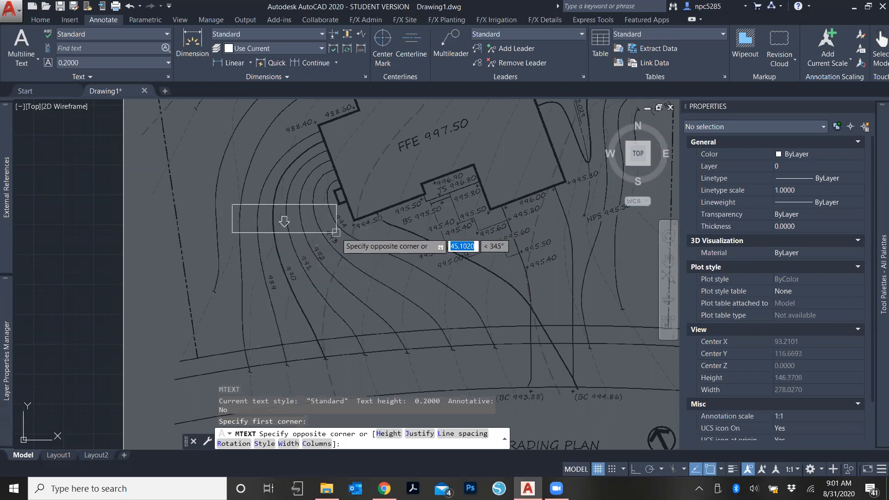
pyautogui.click(336, 232)
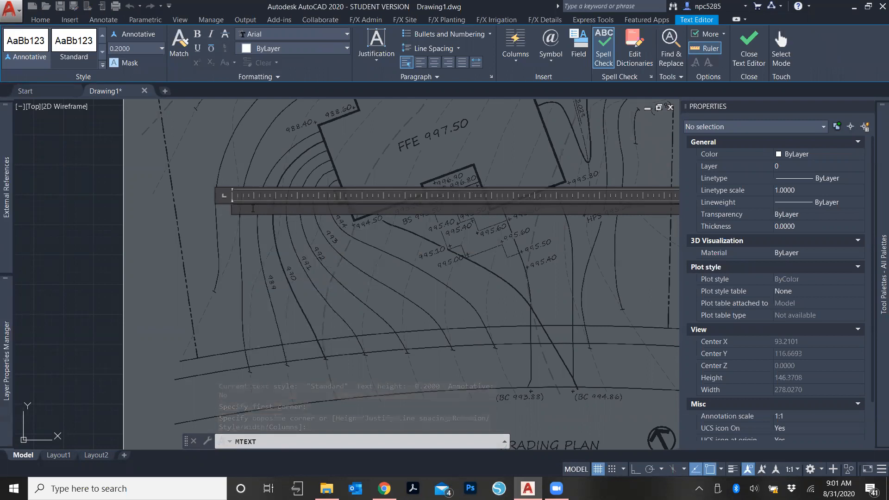
pyautogui.scroll(-8, 304, 226)
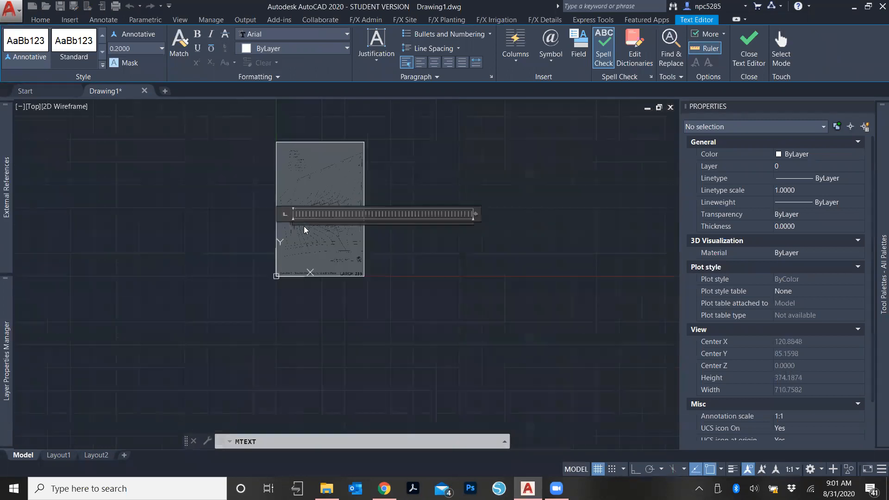
pyautogui.scroll(10, 208, 247)
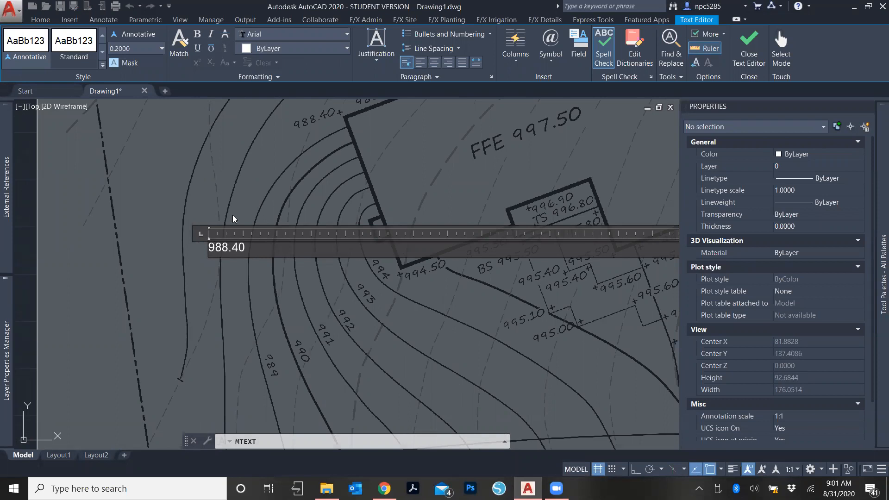
# Step: Fit the width of the 988.40 text frame to its content and finish editing the text
pyautogui.scroll(-6, 459, 216)
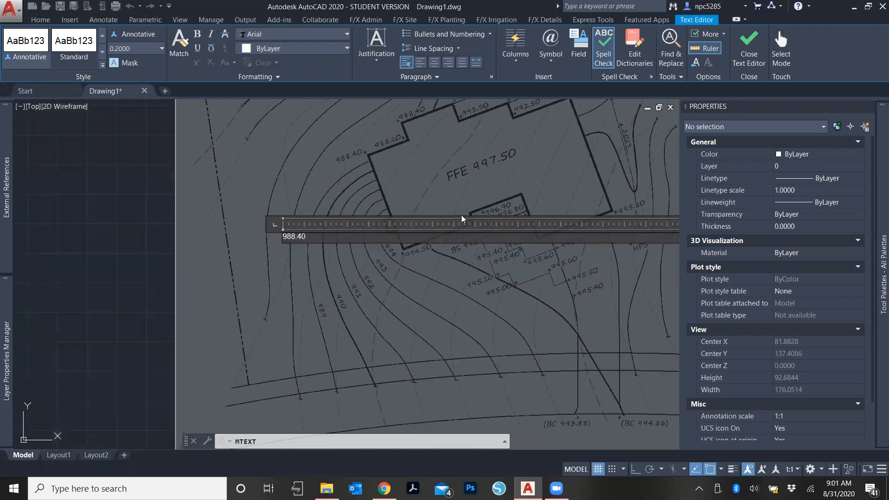
pyautogui.moveTo(478, 175); pyautogui.dragTo(343, 185, button='middle')
pyautogui.scroll(-3, 343, 185)
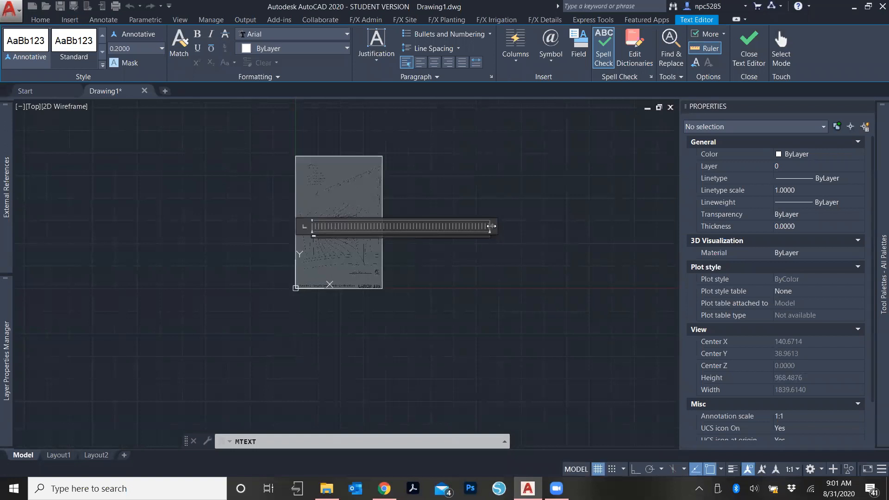
pyautogui.doubleClick(494, 226)
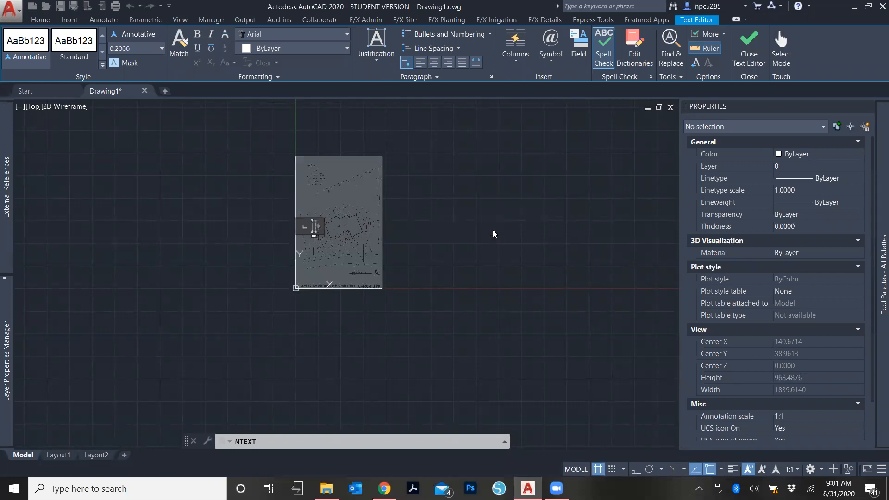
pyautogui.scroll(15, 312, 227)
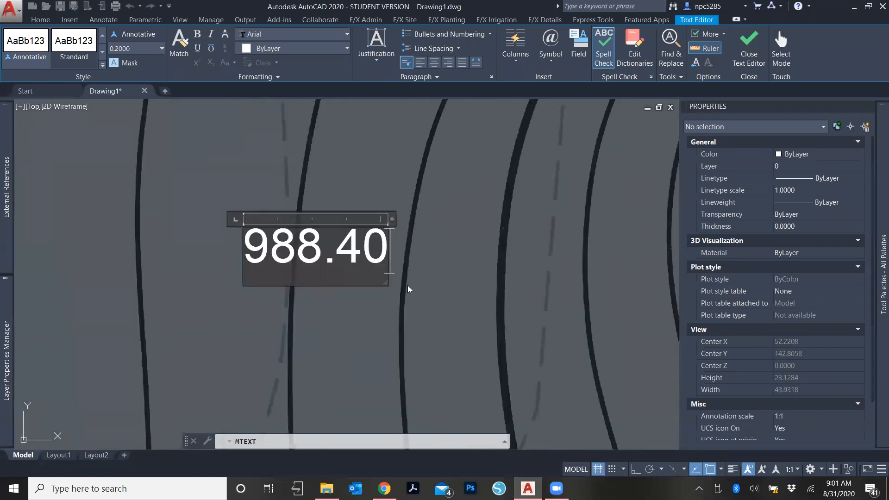
pyautogui.scroll(-6, 291, 204)
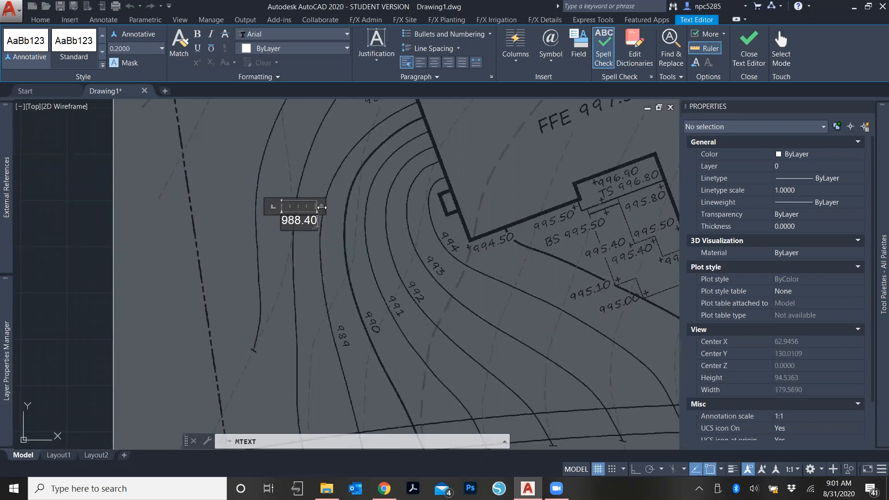
pyautogui.moveTo(322, 207); pyautogui.dragTo(533, 203)
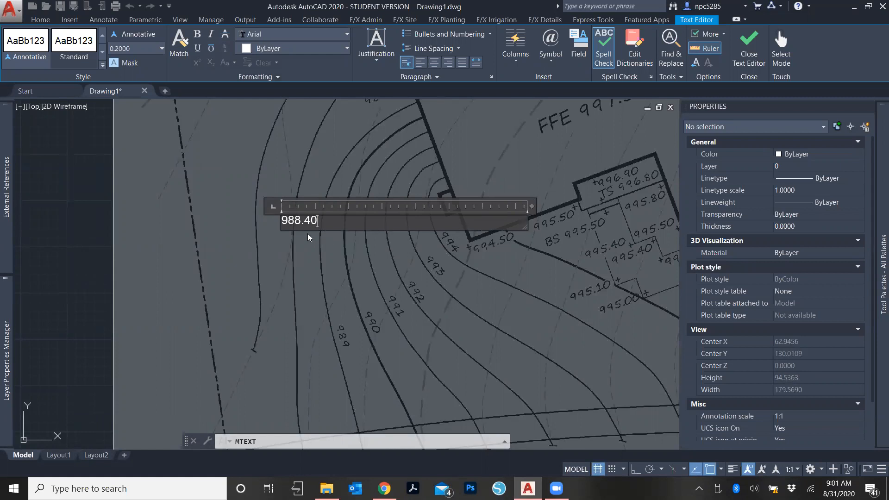
pyautogui.doubleClick(531, 205)
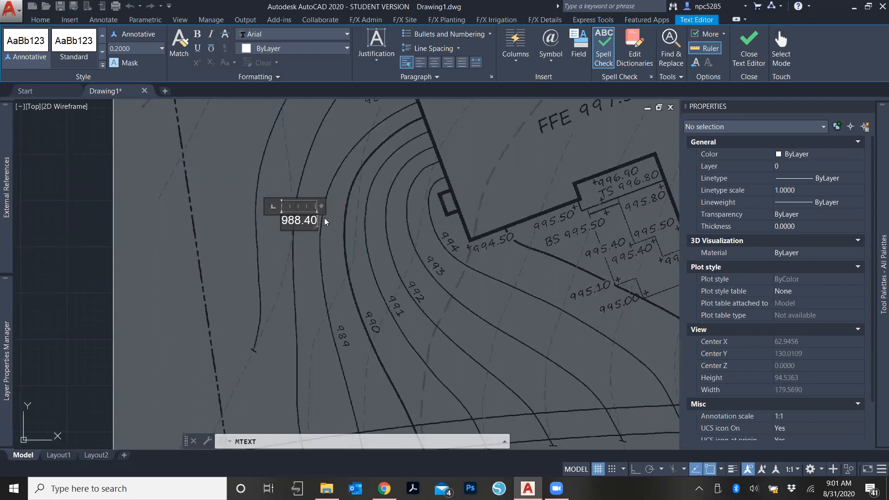
pyautogui.click(353, 186)
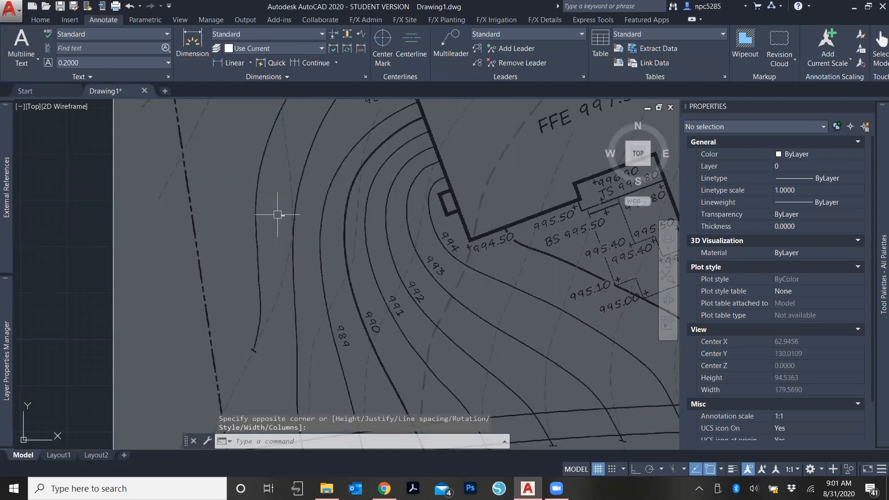
# Step: Select the 988.40 text to inspect its properties and clear the selection
pyautogui.click(284, 215)
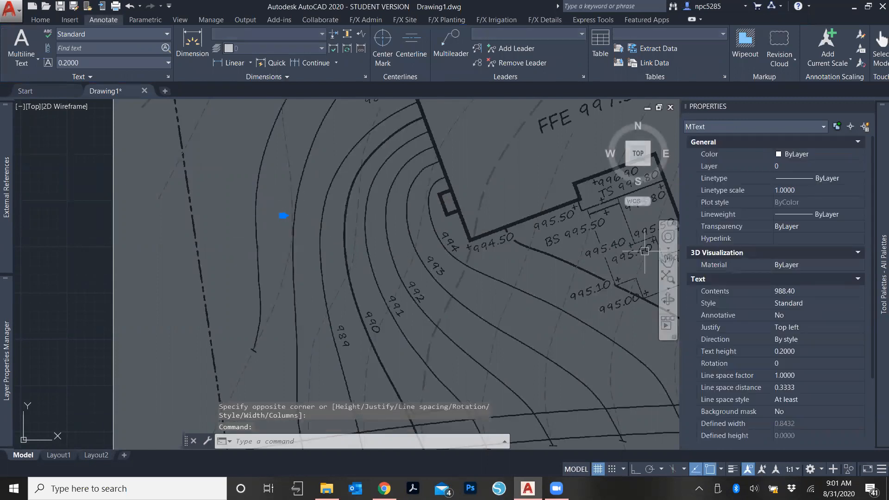
pyautogui.press('Escape')
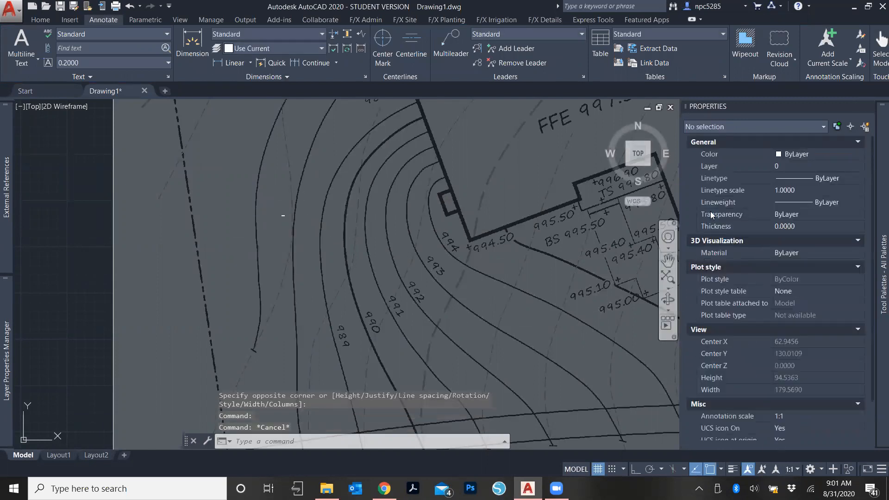
pyautogui.click(260, 190)
pyautogui.click(340, 237)
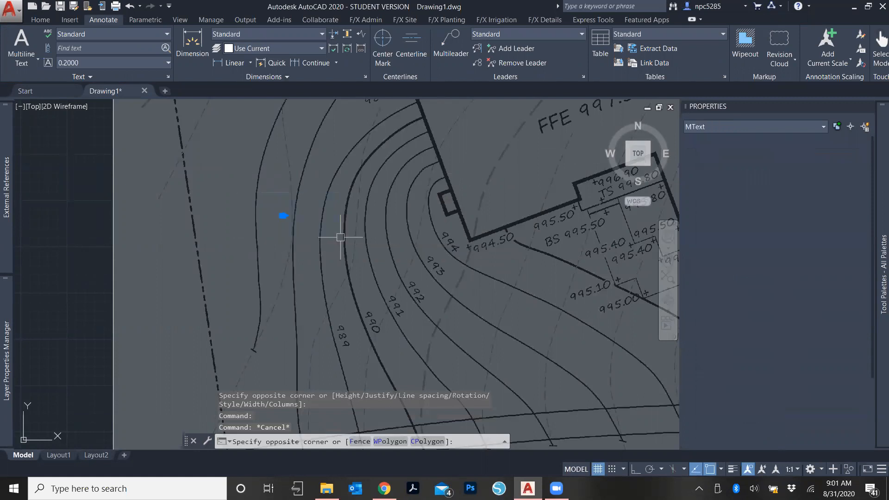
pyautogui.press('Escape')
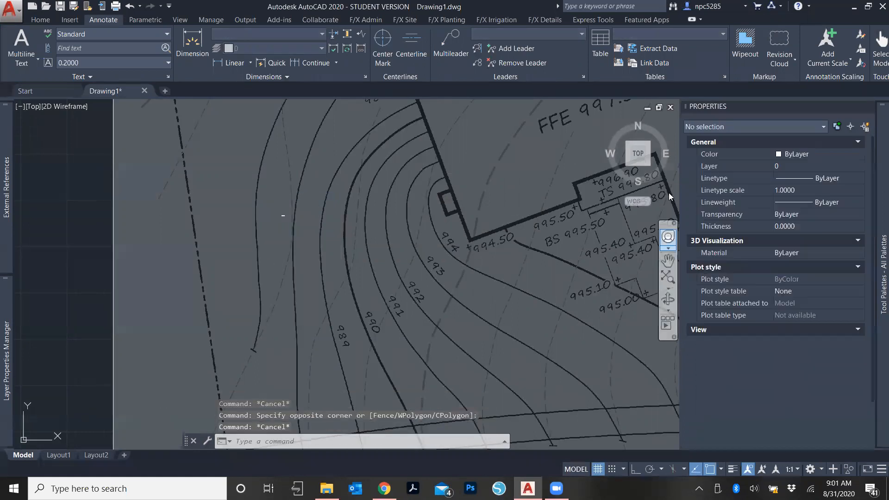
# Step: Call up the Properties palette and review the drawing's layers in the Layer Properties Manager
pyautogui.click(40, 19)
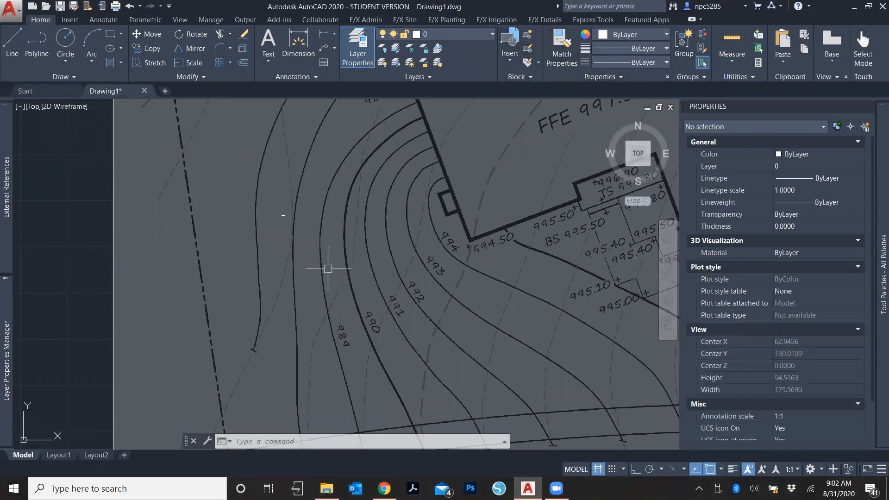
pyautogui.write('prop')
pyautogui.press('Return')
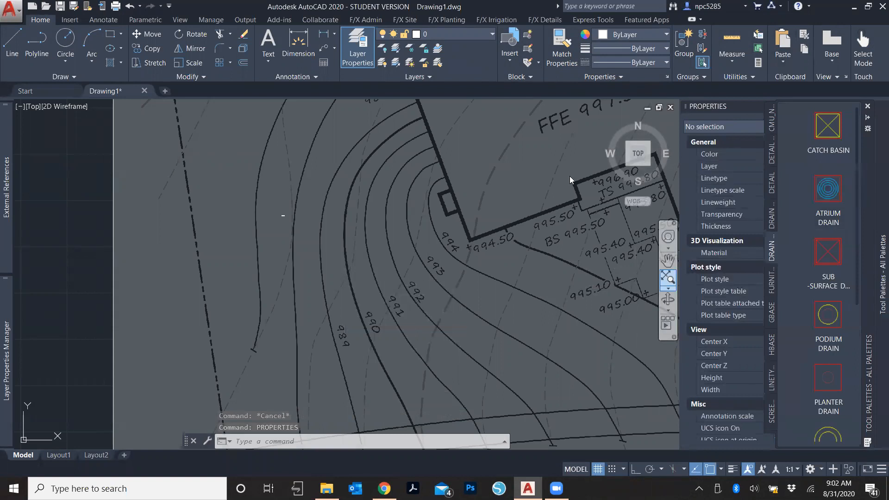
pyautogui.moveTo(3, 348)
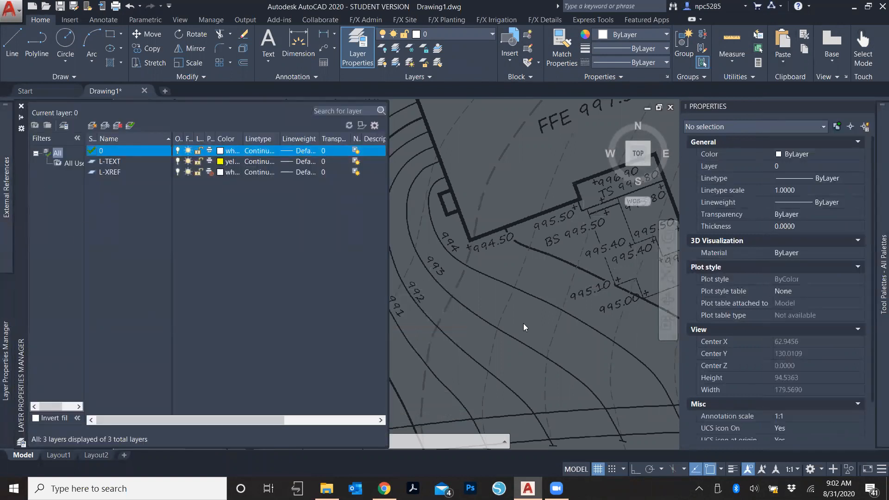
pyautogui.click(858, 106)
pyautogui.moveTo(880, 148)
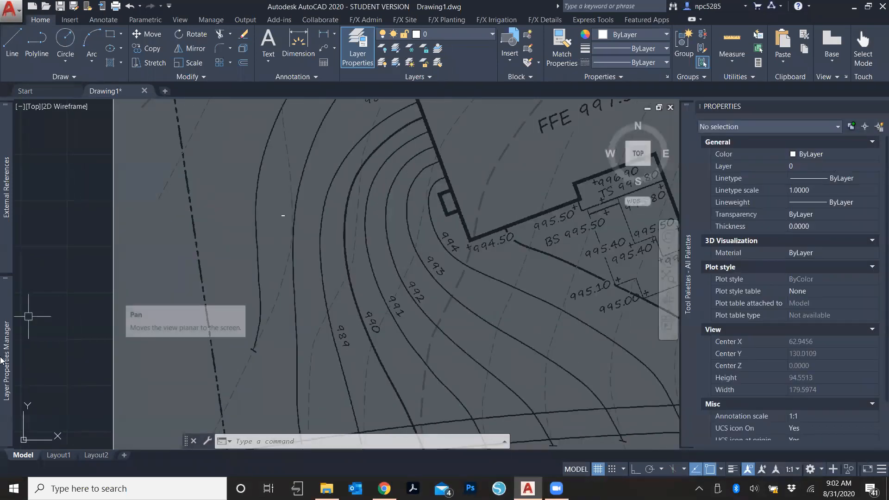
pyautogui.moveTo(4, 358)
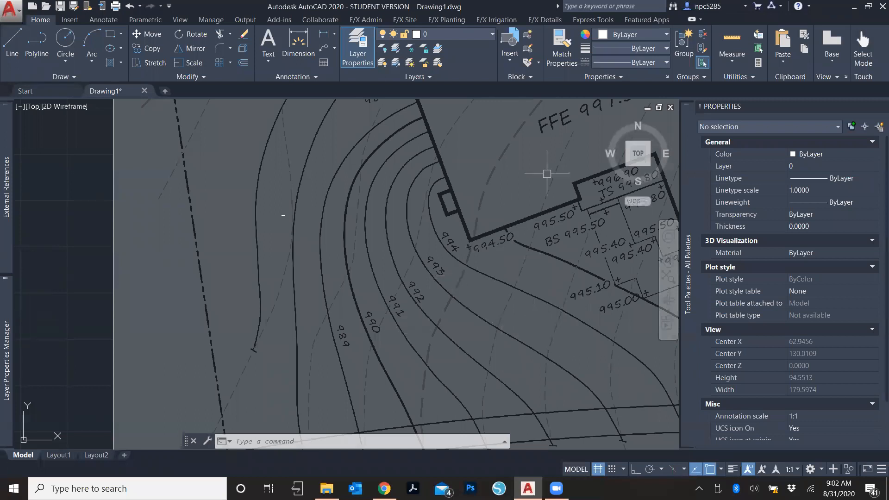
# Step: Select the 988.40 text west of the building and assign it to the L-TEXT layer
pyautogui.click(236, 181)
pyautogui.click(402, 252)
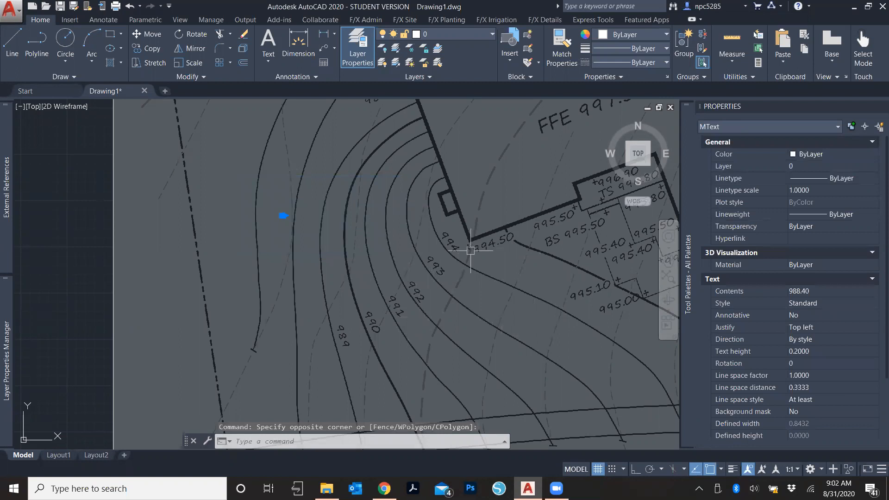
pyautogui.click(845, 155)
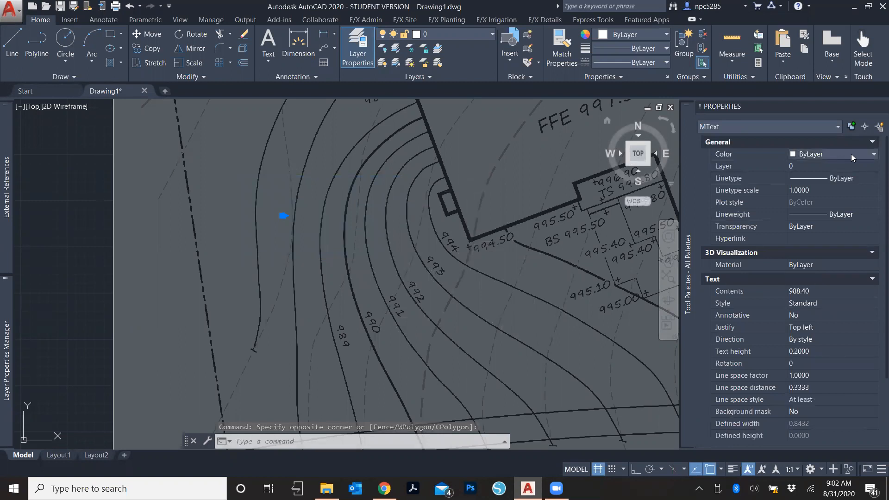
pyautogui.click(853, 154)
pyautogui.click(848, 165)
pyautogui.click(823, 168)
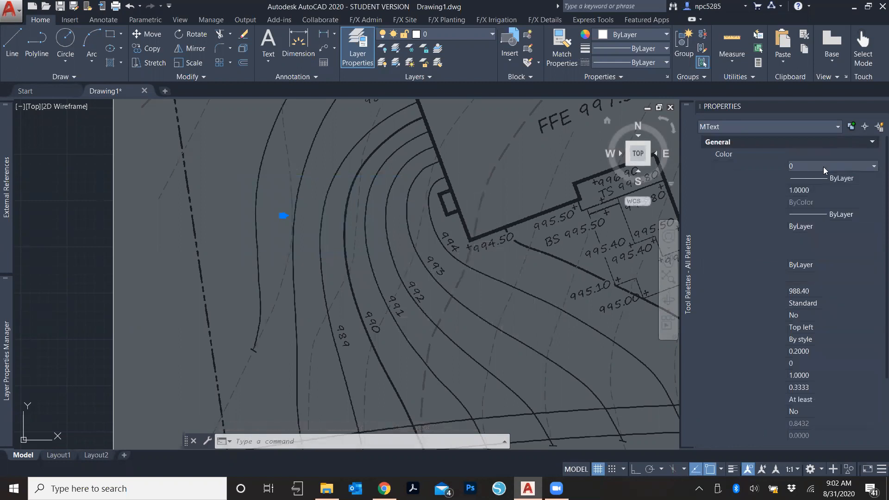
pyautogui.click(824, 167)
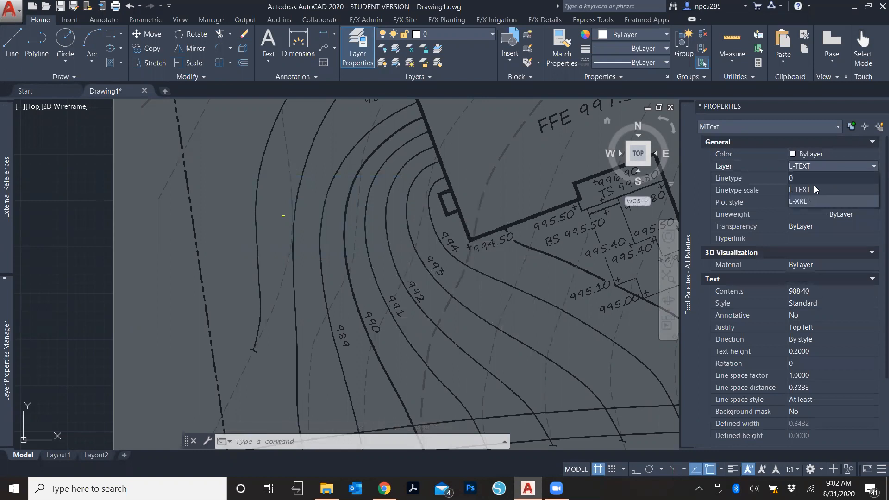
pyautogui.click(814, 186)
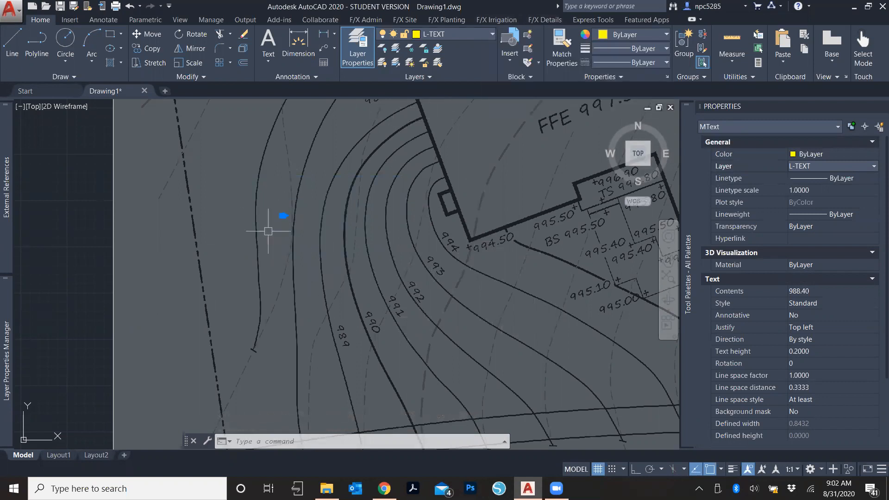
# Step: Select the 988.40 text and enlarge it, trying text heights of 1 and 2 before settling on 2.5
pyautogui.press('Escape')
pyautogui.click(283, 215)
pyautogui.click(318, 232)
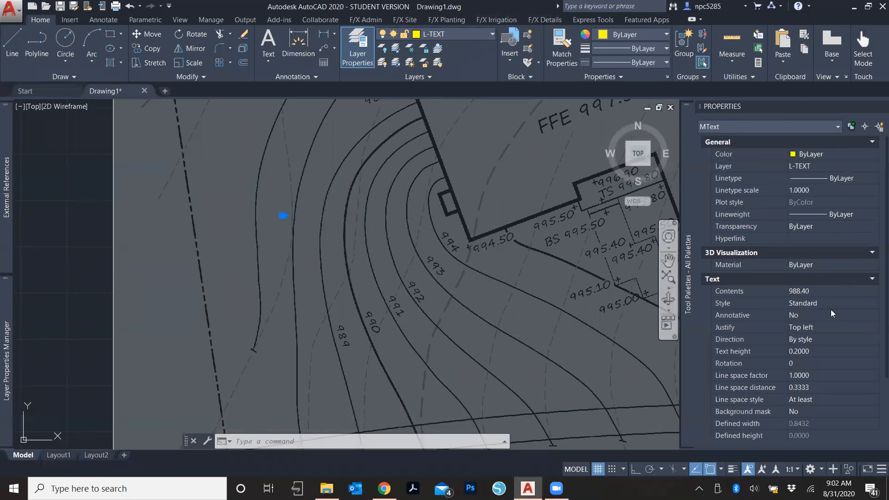
pyautogui.click(809, 352)
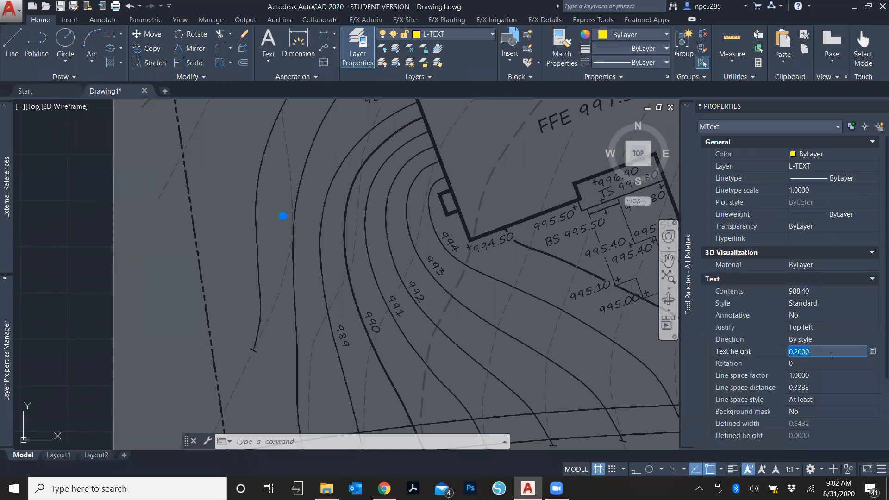
pyautogui.write('1')
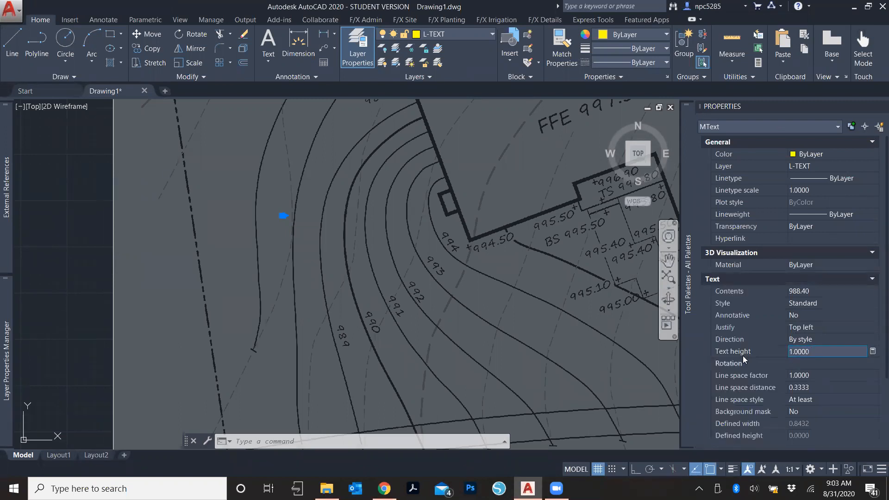
pyautogui.press('Tab')
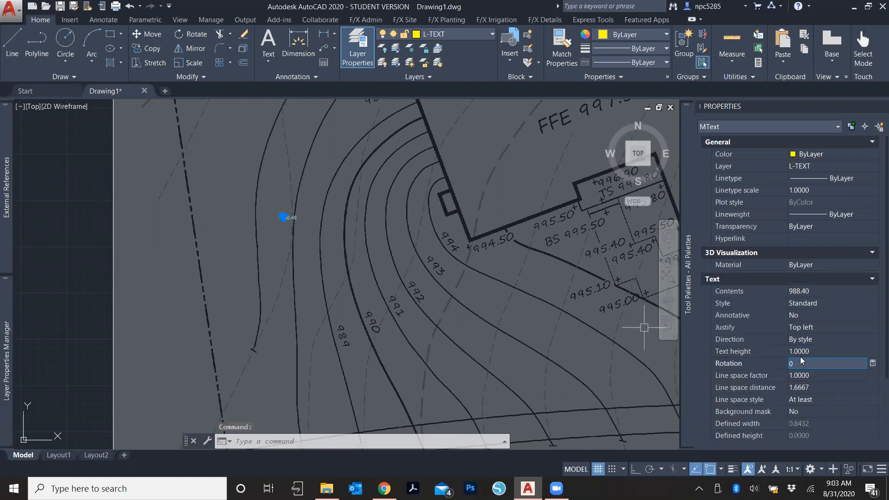
pyautogui.click(803, 351)
pyautogui.write('2')
pyautogui.press('Tab')
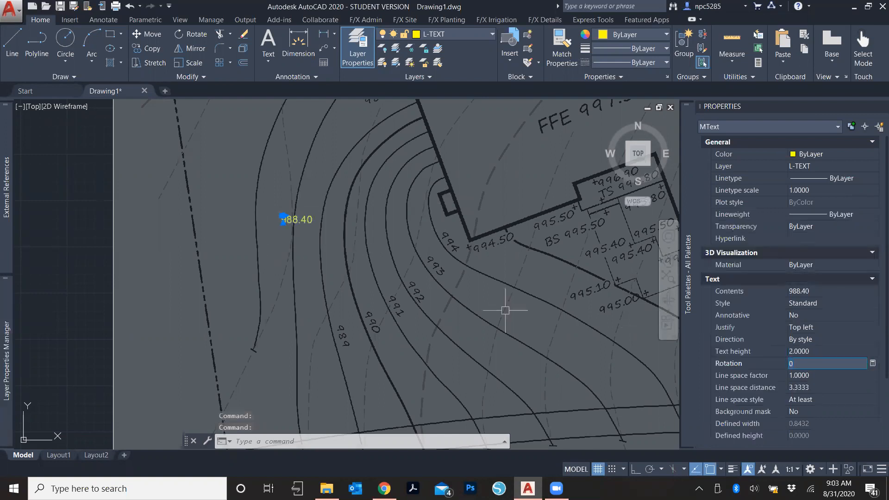
pyautogui.click(816, 350)
pyautogui.write('2.5')
pyautogui.press('Tab')
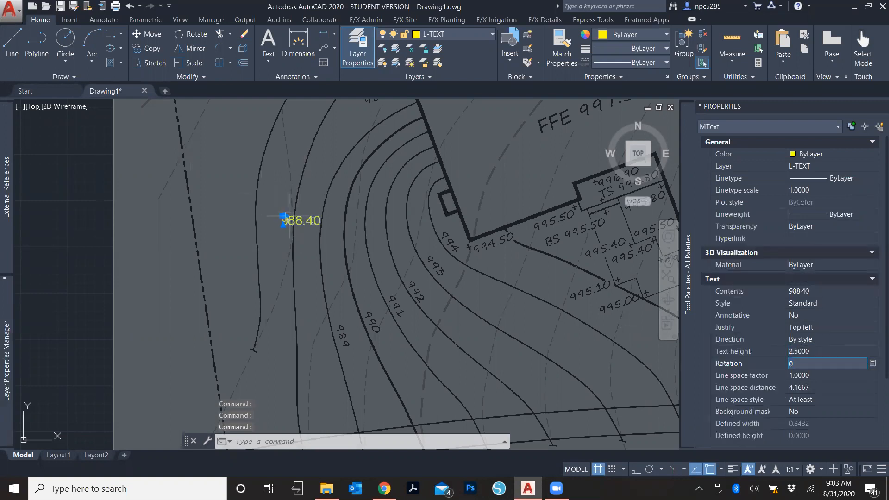
# Step: Move the 988.40 text onto the handwritten 988.40 spot elevation beside the building's northwest corner
pyautogui.click(282, 216)
pyautogui.moveTo(368, 145); pyautogui.dragTo(333, 306, button='middle')
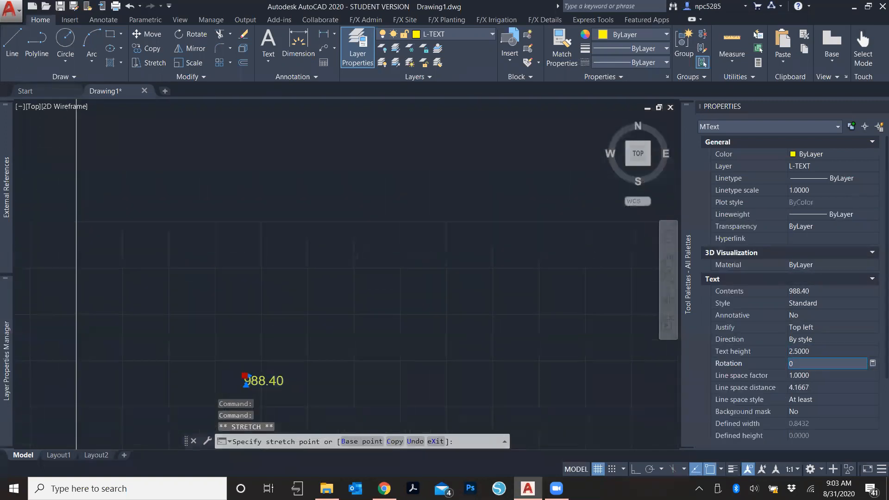
pyautogui.scroll(6, 347, 260)
pyautogui.click(257, 253)
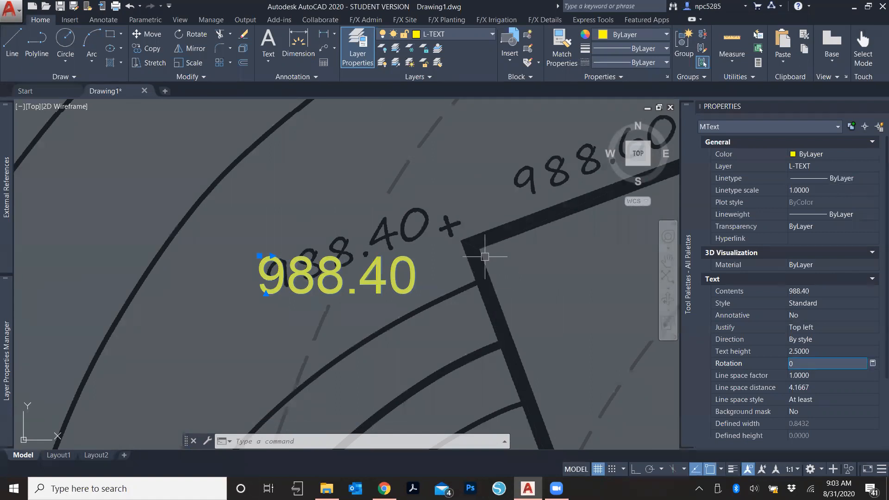
# Step: Draw a short straight polyline from the building corner beside the 988.40 text along the wall toward the 988.60 spot elevation
pyautogui.press('Escape')
pyautogui.write('pl')
pyautogui.press('Return')
pyautogui.click(472, 246)
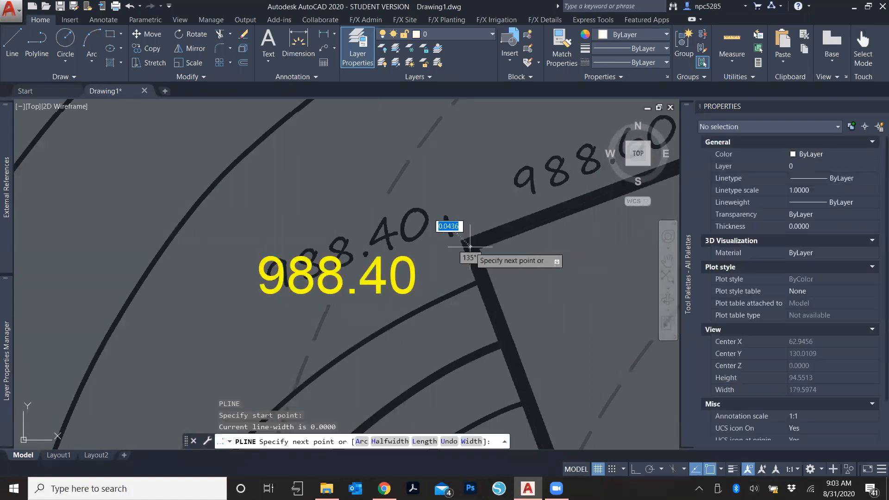
pyautogui.click(580, 203)
pyautogui.press('Return')
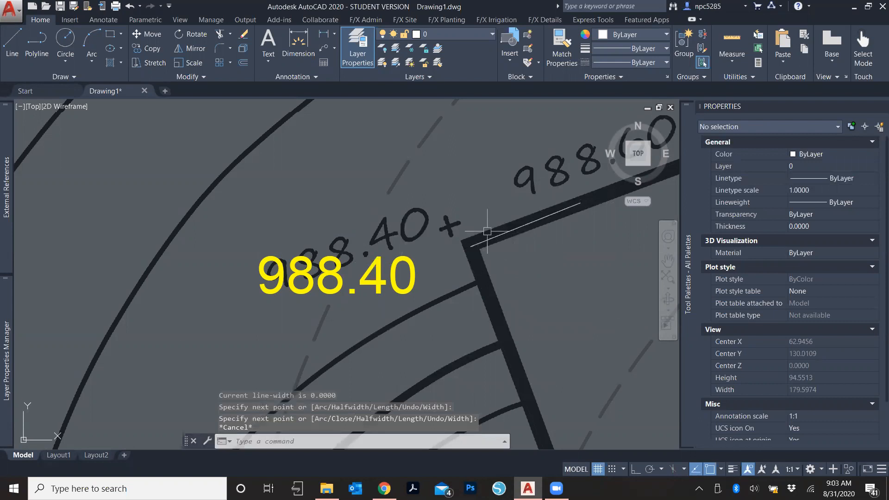
# Step: Try a rotation of 30 on the 988.40 text and set it back to 0
pyautogui.click(316, 291)
pyautogui.click(808, 364)
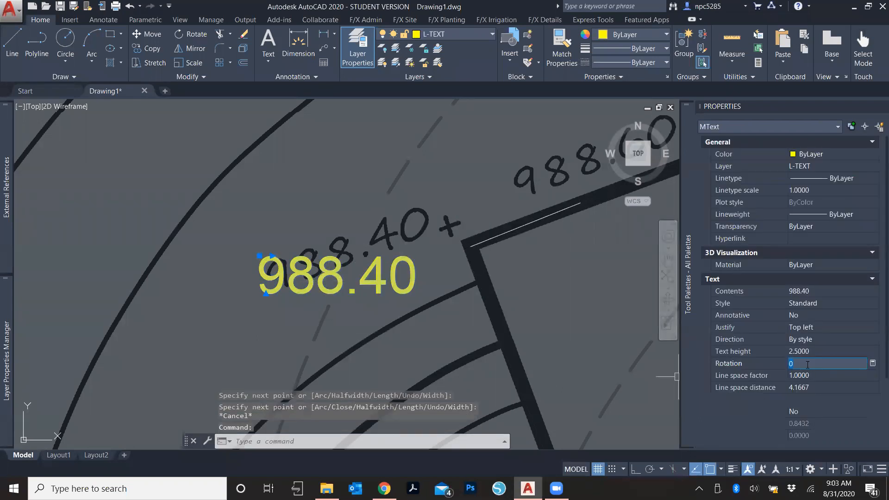
pyautogui.write('30')
pyautogui.press('Return')
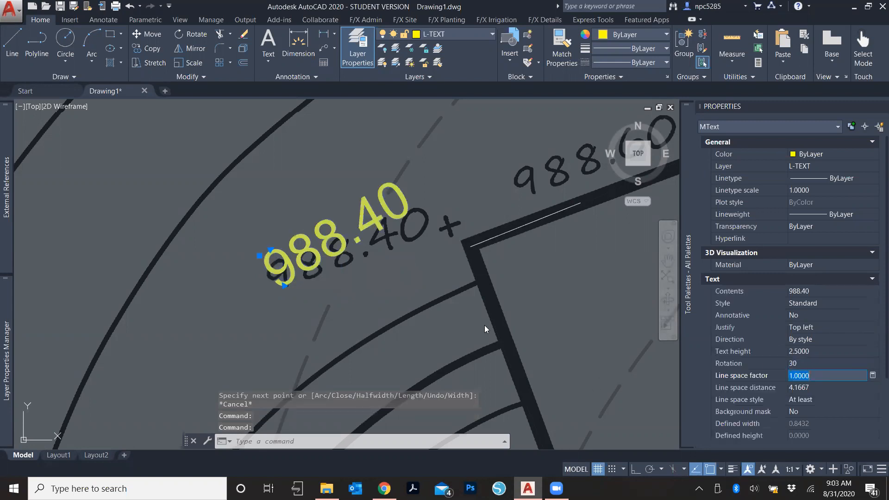
pyautogui.click(803, 364)
pyautogui.write('0')
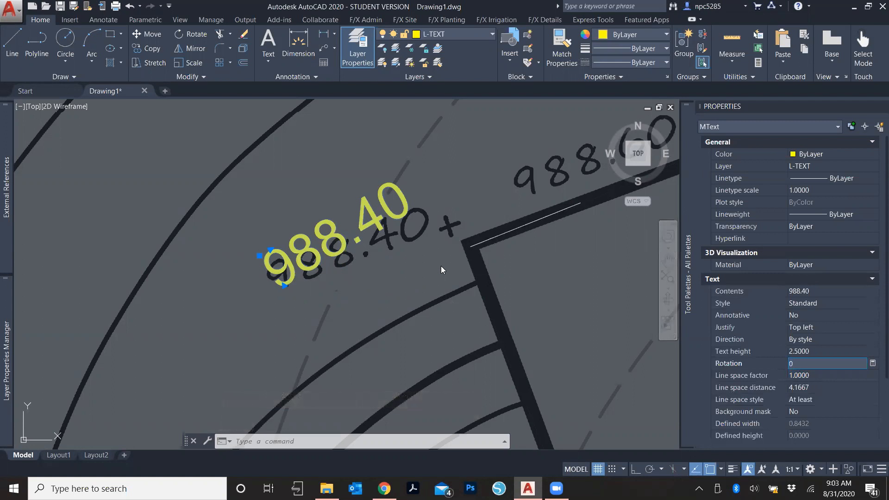
pyautogui.press('Return')
# Step: Rotate the 988.40 text to 20 degrees about its lower-left corner, parallel to the building wall, and check its rotation property
pyautogui.write('rt')
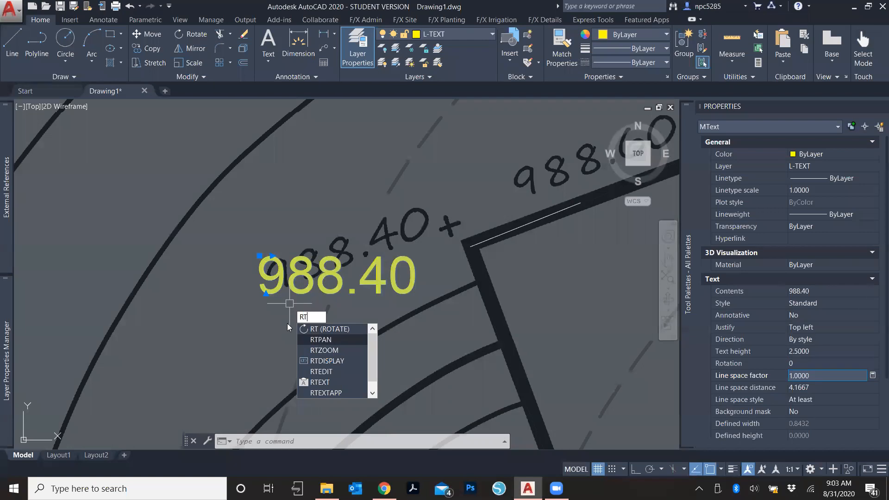
pyautogui.press('Return')
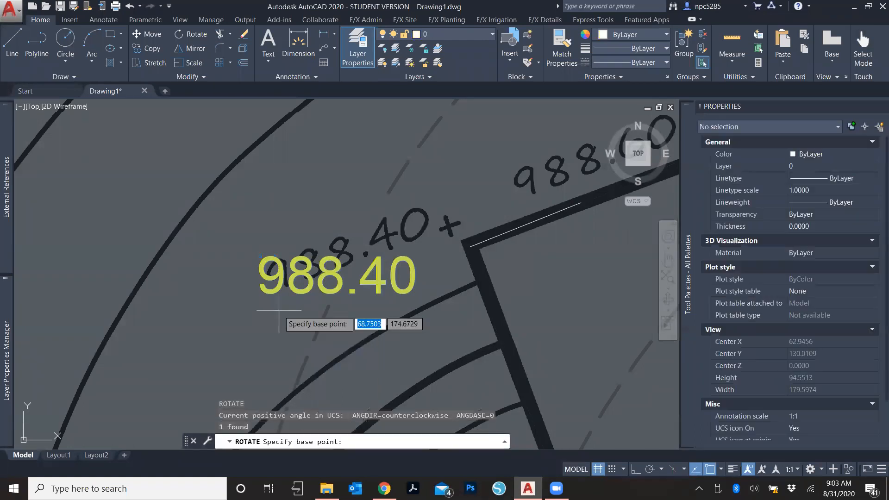
pyautogui.click(257, 294)
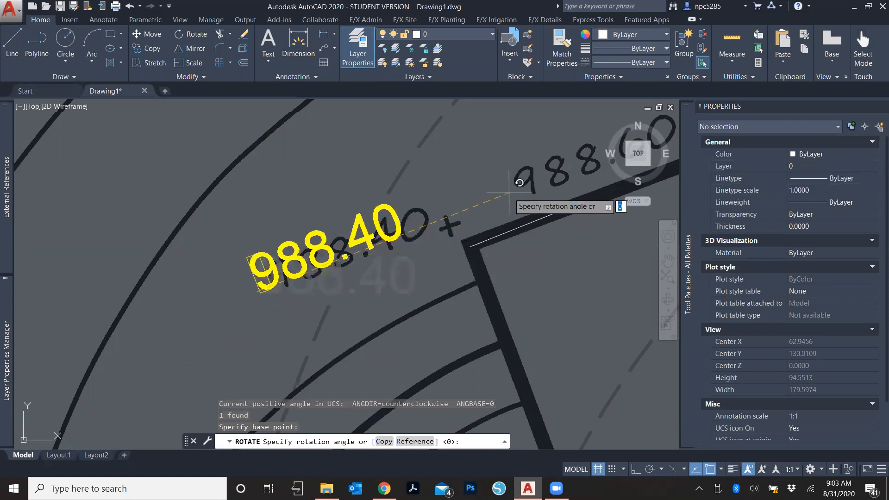
pyautogui.click(542, 190)
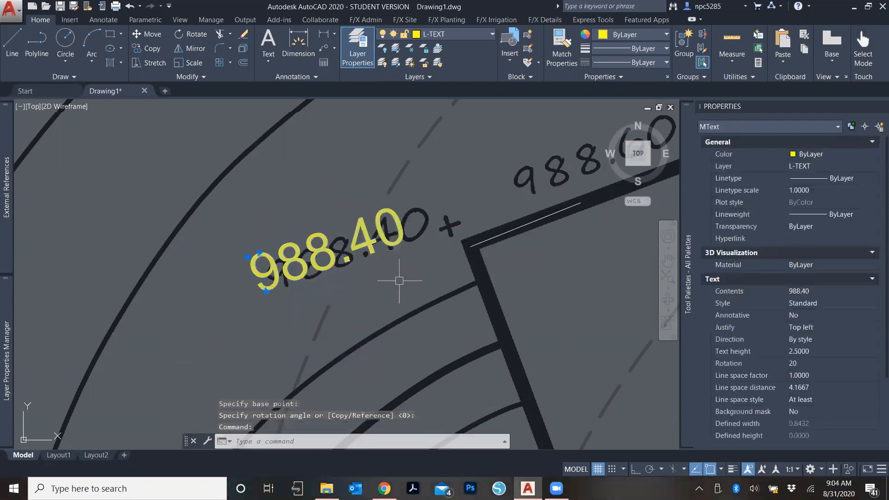
pyautogui.scroll(-6, 401, 273)
pyautogui.scroll(4, 438, 298)
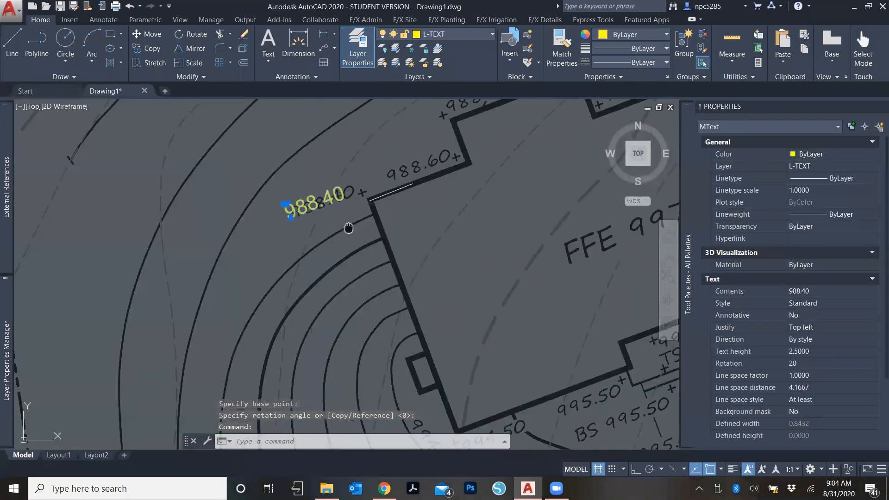
pyautogui.moveTo(349, 228); pyautogui.dragTo(264, 296, button='middle')
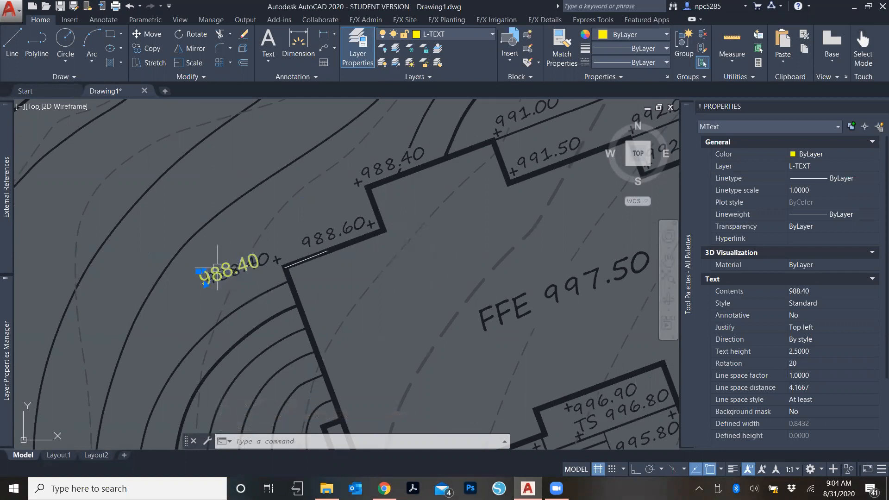
pyautogui.click(806, 363)
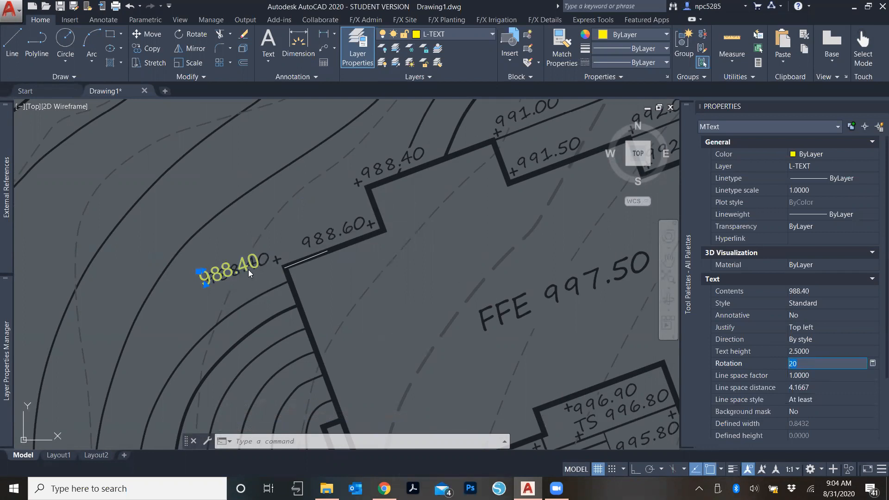
# Step: Move the rotated 988.40 text slightly closer to the plus mark so it covers the handwritten elevation
pyautogui.scroll(4, 199, 259)
pyautogui.press('Escape')
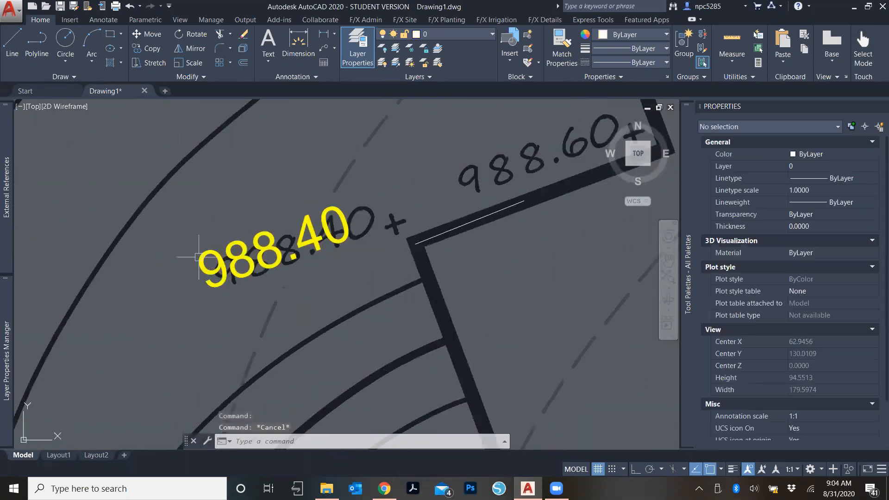
pyautogui.click(199, 257)
pyautogui.click(195, 254)
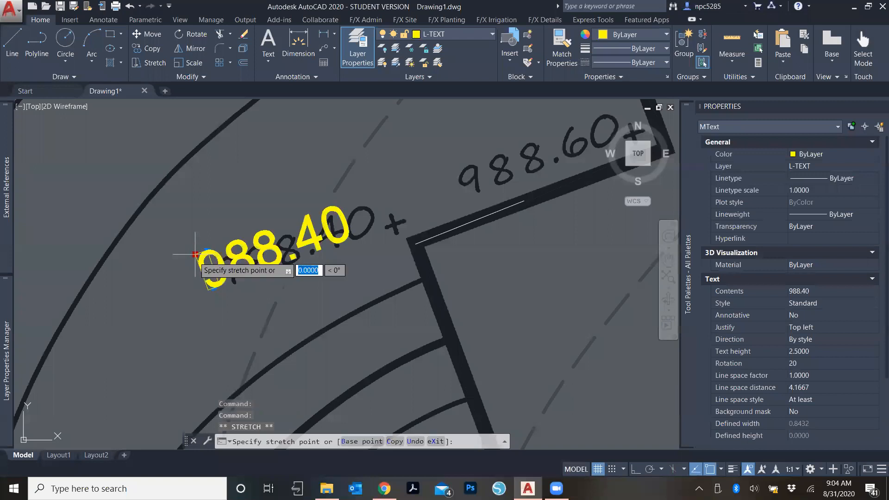
pyautogui.click(223, 252)
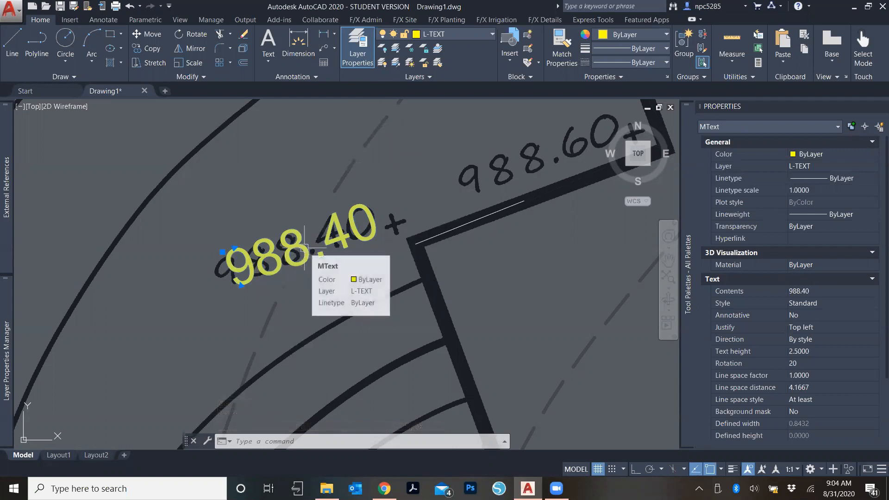
pyautogui.press('Escape')
pyautogui.write('pl')
pyautogui.press('Return')
pyautogui.click(388, 113)
pyautogui.write('a')
pyautogui.press('Return')
pyautogui.write('c')
pyautogui.press('Escape')
# Step: Draw a three-point polyline arc along the dashed contour so that it passes through the 988.40 text
pyautogui.press('Return')
pyautogui.click(373, 136)
pyautogui.write('a')
pyautogui.press('Return')
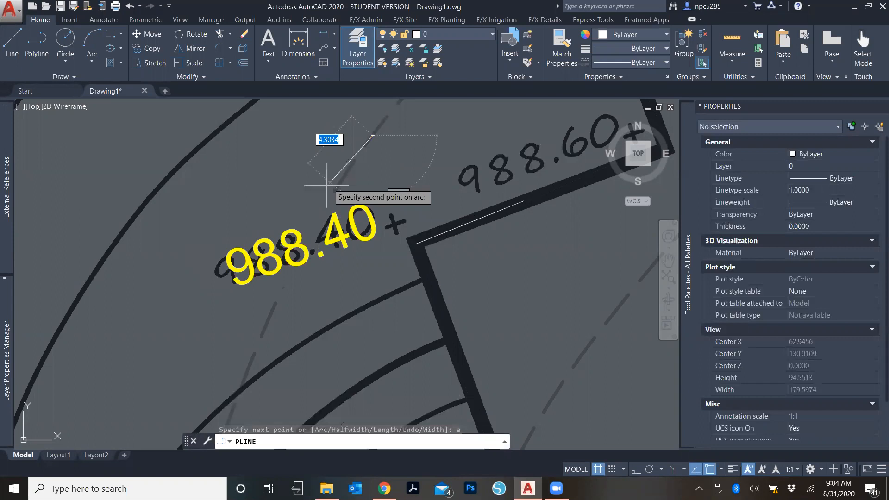
pyautogui.write('s')
pyautogui.press('Return')
pyautogui.click(328, 198)
pyautogui.click(245, 382)
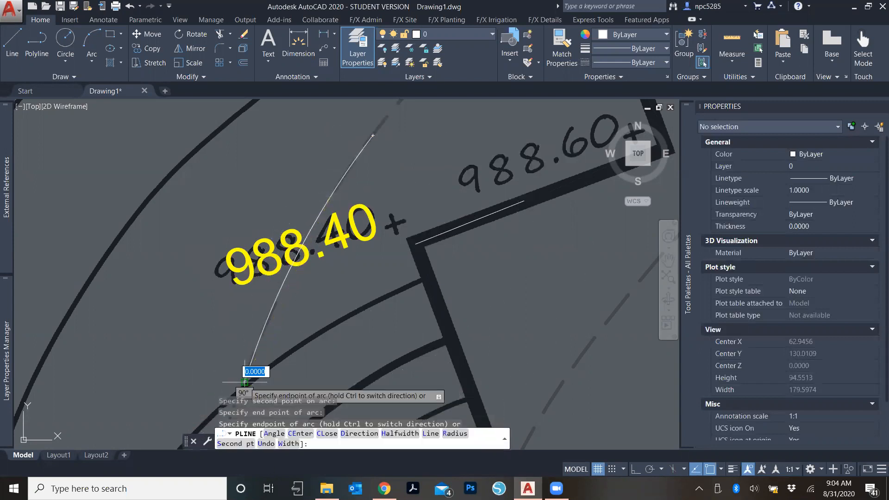
pyautogui.press('Escape')
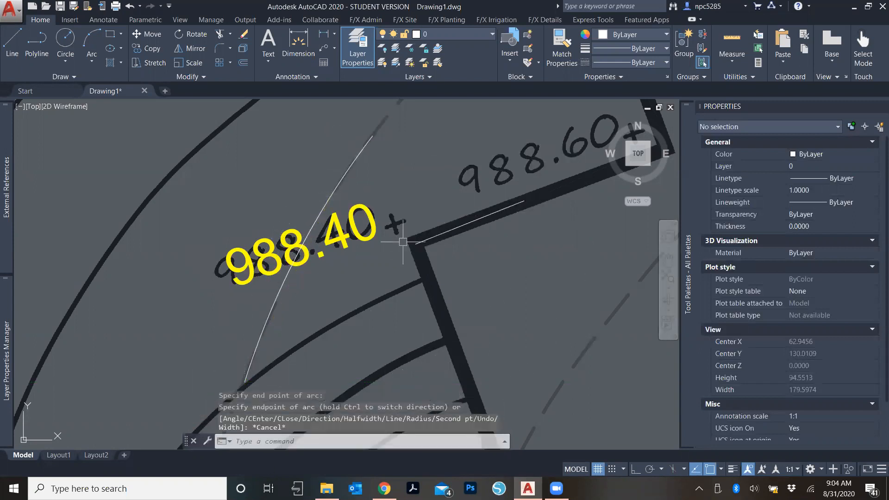
# Step: Turn on the background mask for the 988.40 text with the drawing background color as its fill
pyautogui.scroll(-2, 406, 235)
pyautogui.scroll(4, 397, 189)
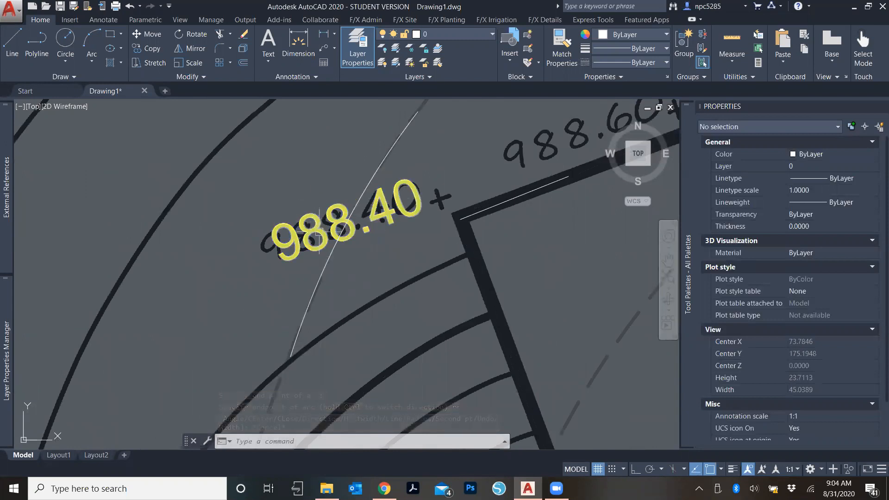
pyautogui.moveTo(350, 229)
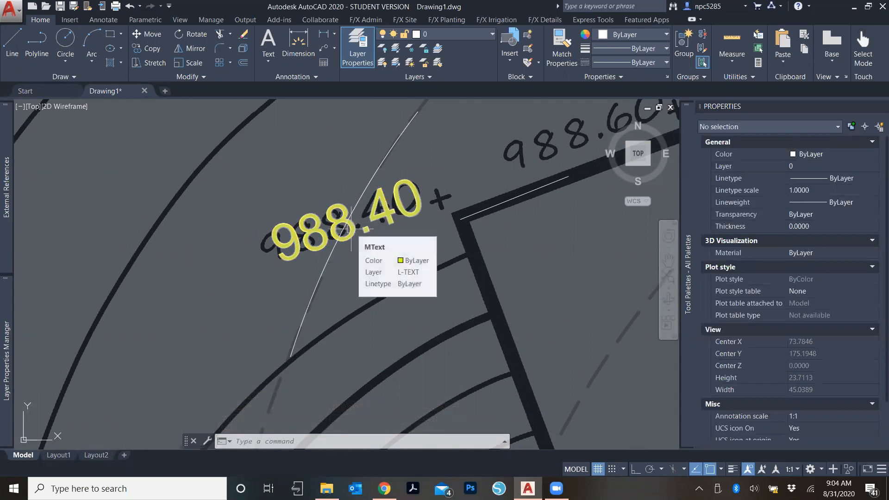
pyautogui.click(355, 231)
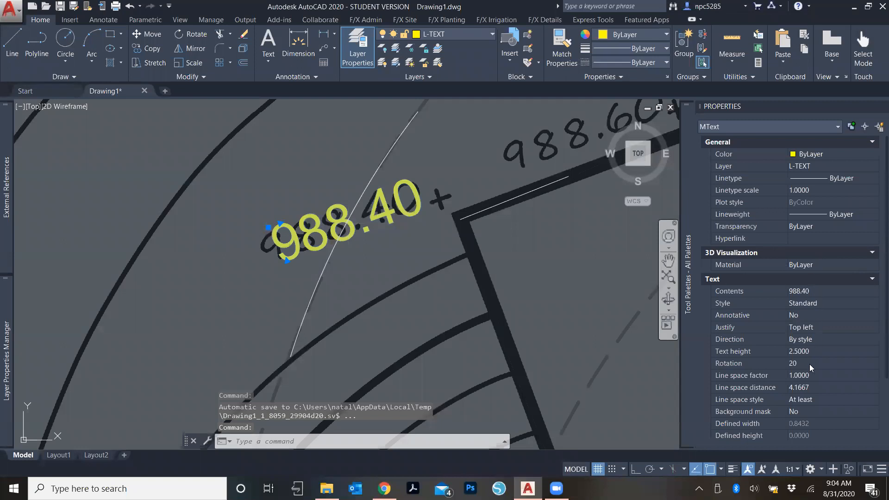
pyautogui.scroll(-2, 799, 389)
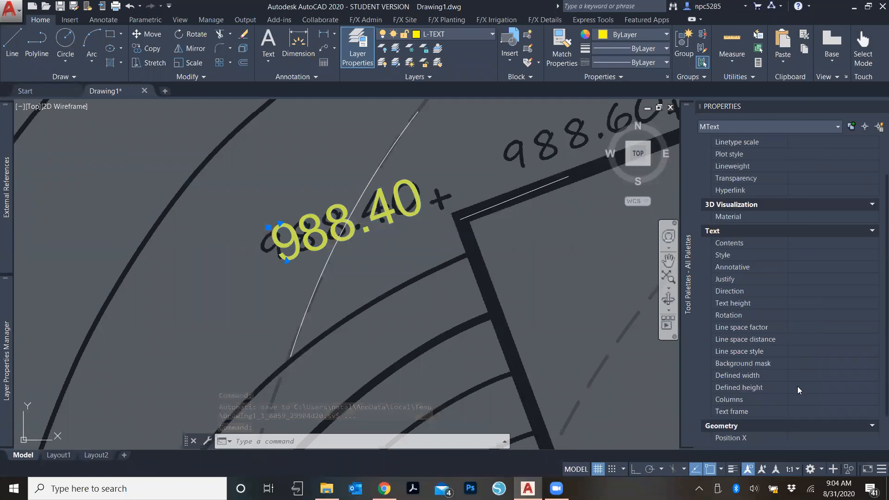
pyautogui.scroll(-2, 799, 389)
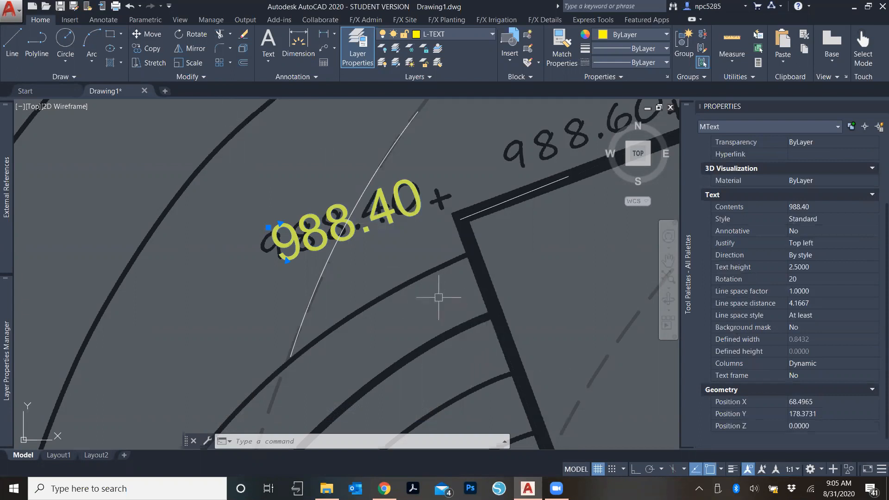
pyautogui.click(806, 327)
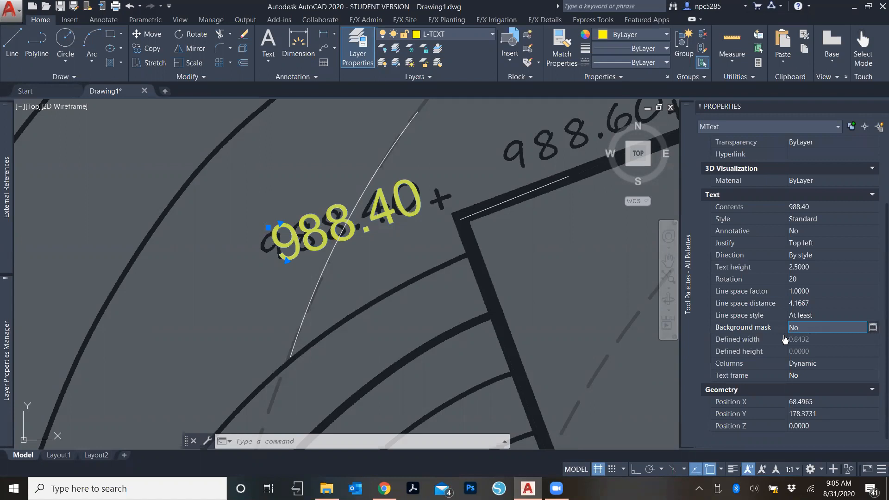
pyautogui.click(873, 327)
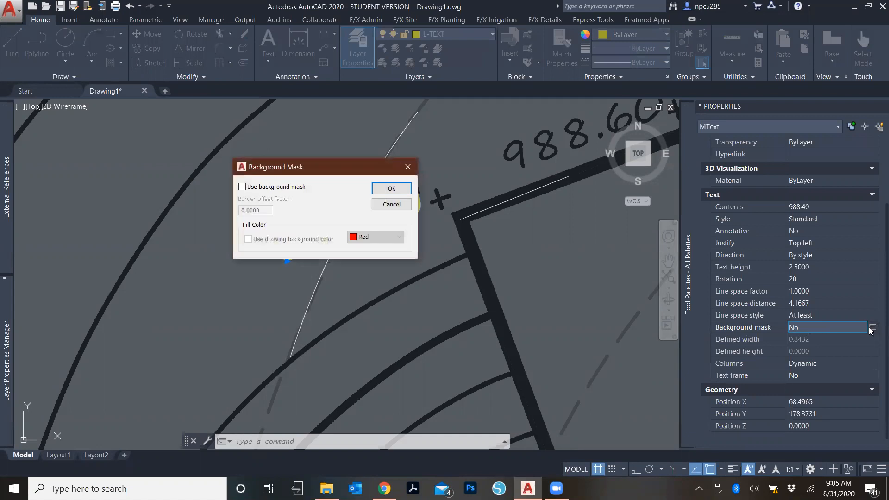
pyautogui.click(284, 190)
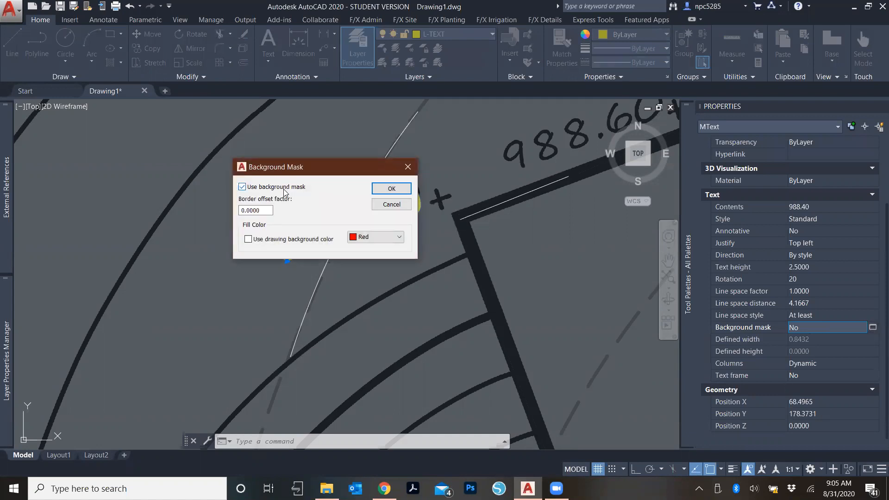
pyautogui.click(249, 241)
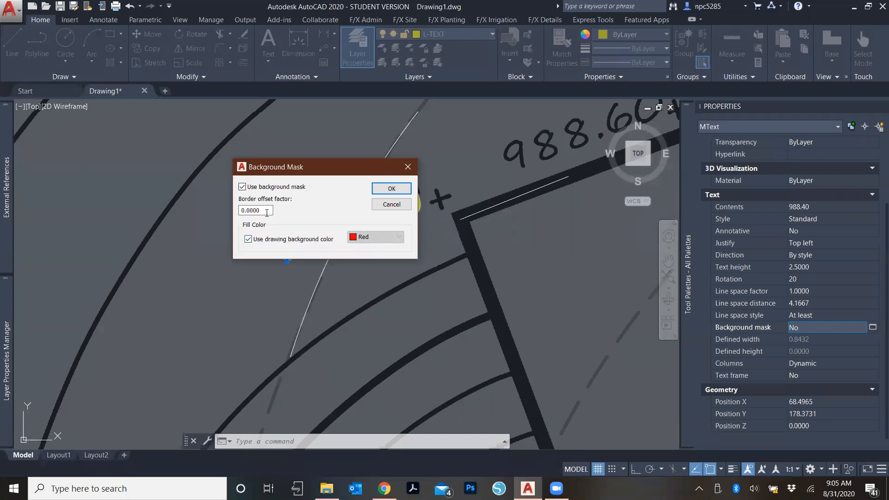
# Step: Set the border offset factor of the text's background mask to 1.2 and apply the mask
pyautogui.moveTo(268, 211); pyautogui.dragTo(202, 211)
pyautogui.write('1')
pyautogui.moveTo(331, 176); pyautogui.dragTo(244, 266)
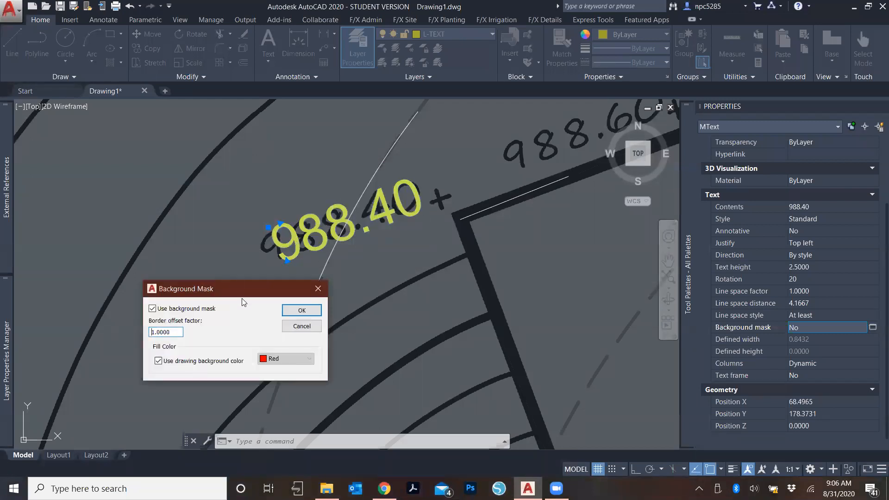
pyautogui.moveTo(240, 289); pyautogui.dragTo(238, 202)
pyautogui.write('1.2')
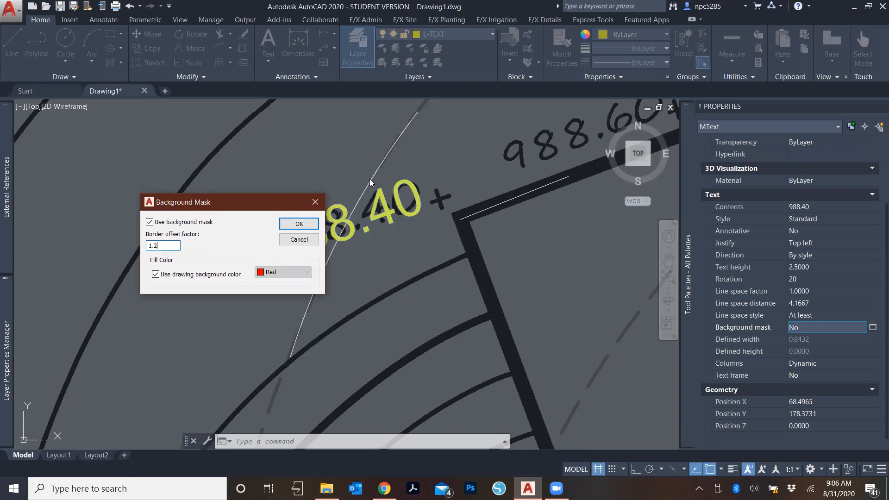
pyautogui.click(300, 224)
pyautogui.click(299, 224)
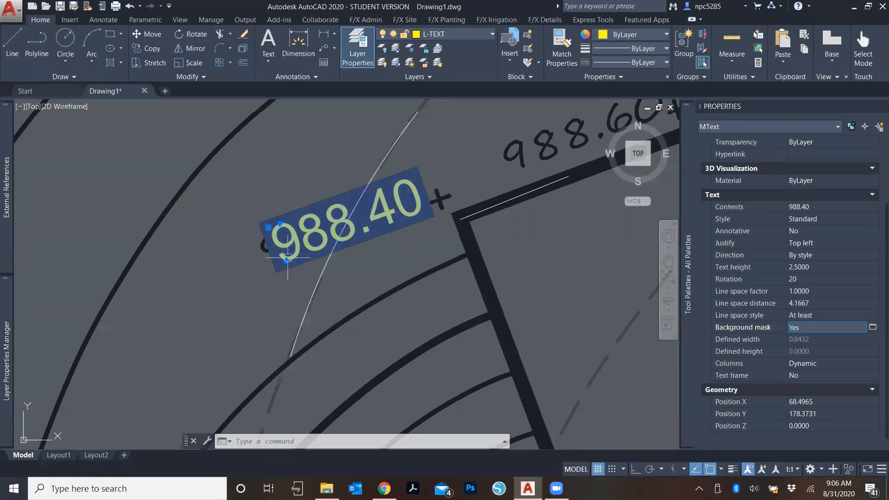
# Step: Move the masked 988.40 text slightly so it sits over the handwritten elevation beside the plus mark
pyautogui.write('m')
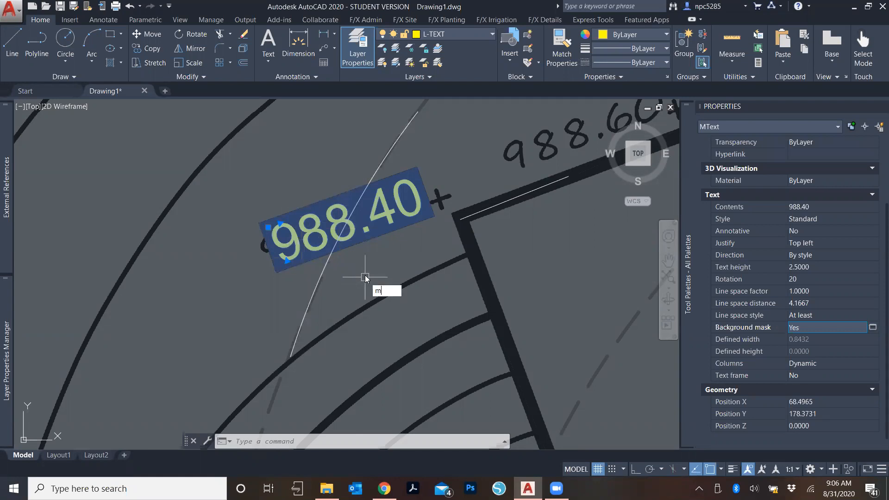
pyautogui.press('Return')
pyautogui.click(393, 260)
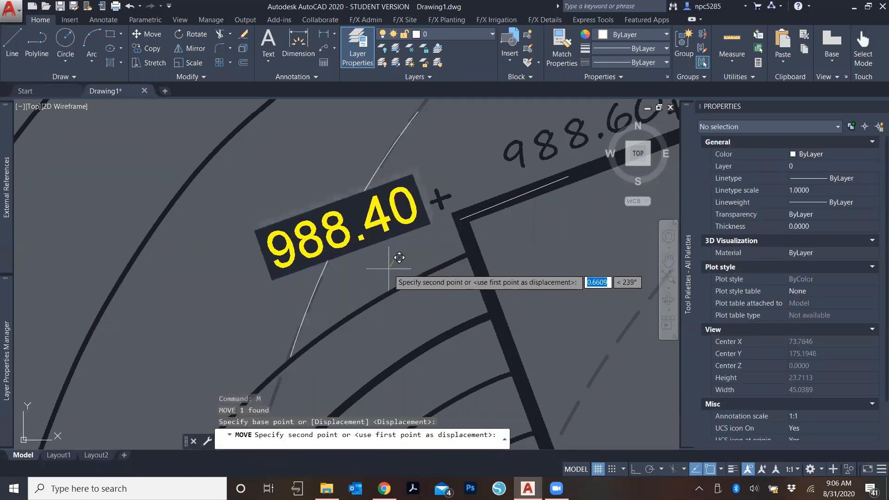
pyautogui.click(397, 253)
pyautogui.press('Escape')
# Step: Send the polyline arc that crosses the 988.40 text to the back of the draw order
pyautogui.click(370, 188)
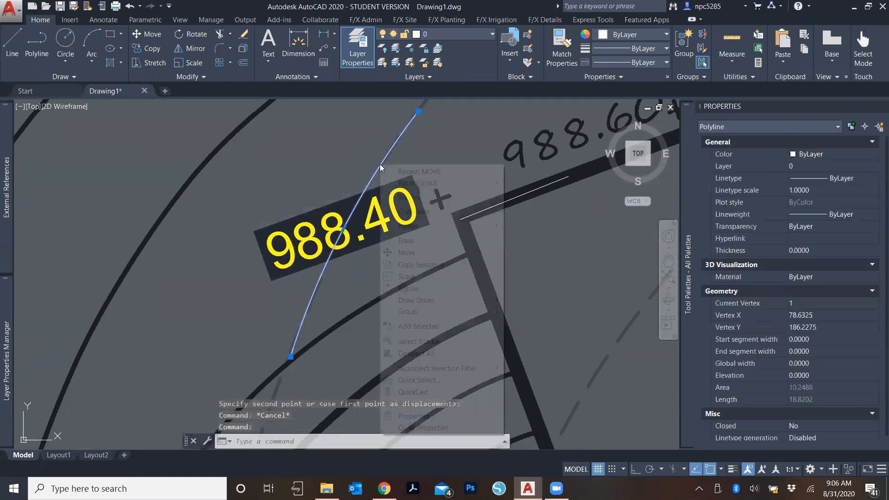
pyautogui.rightClick(391, 157)
pyautogui.moveTo(463, 298)
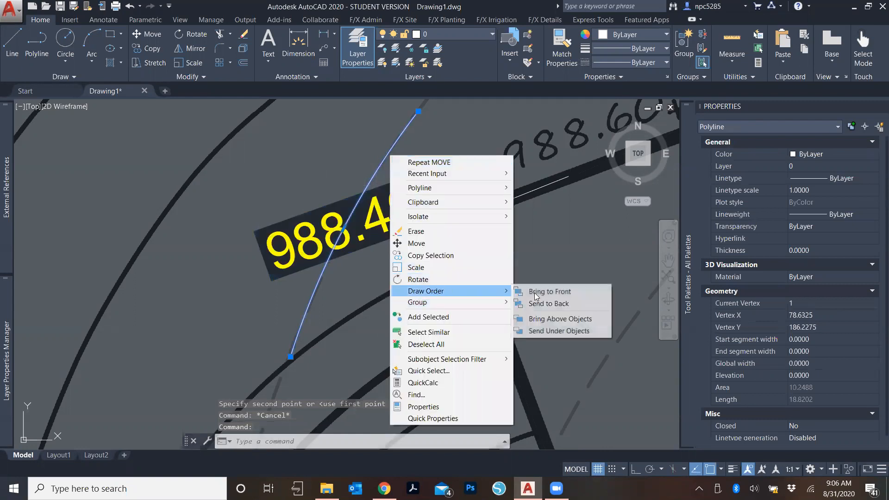
pyautogui.click(563, 301)
# Step: Send the scanned grading plan image to the back of the draw order, behind the arc and text
pyautogui.scroll(-15, 301, 333)
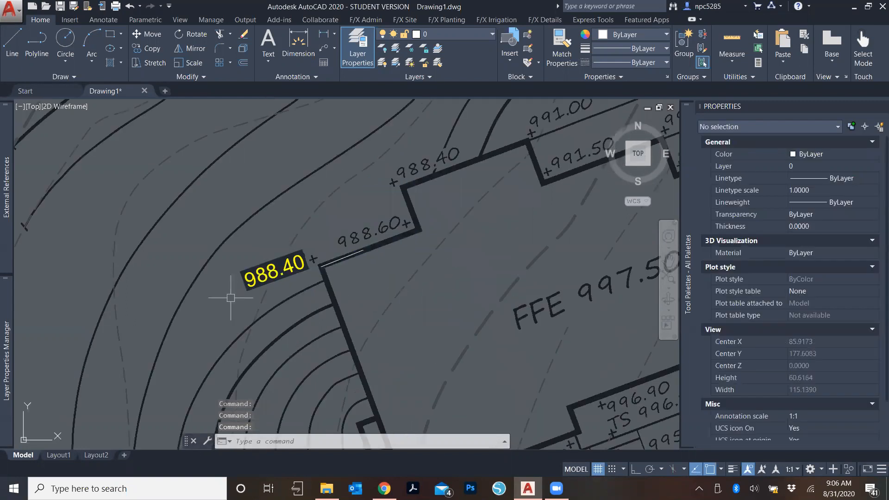
pyautogui.click(224, 185)
pyautogui.click(195, 224)
pyautogui.rightClick(195, 224)
pyautogui.moveTo(278, 329)
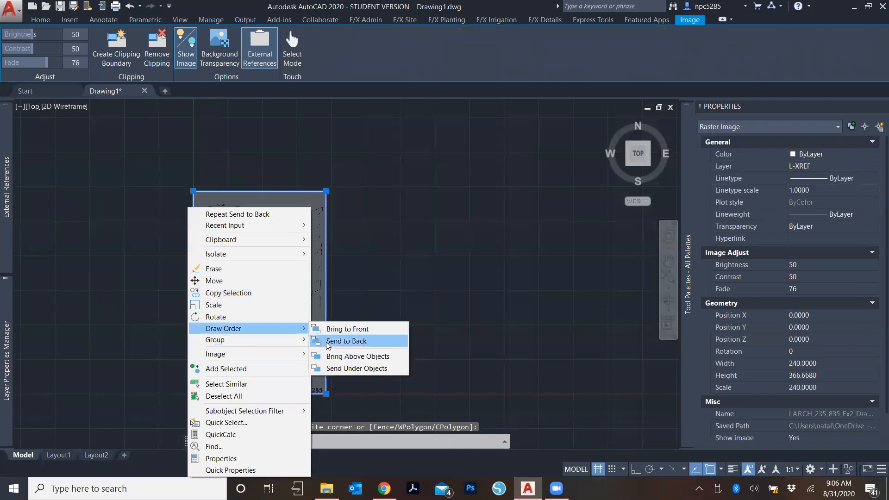
pyautogui.click(327, 343)
pyautogui.scroll(2, 217, 313)
pyautogui.scroll(10, 229, 310)
pyautogui.moveTo(376, 145); pyautogui.dragTo(328, 372, button='middle')
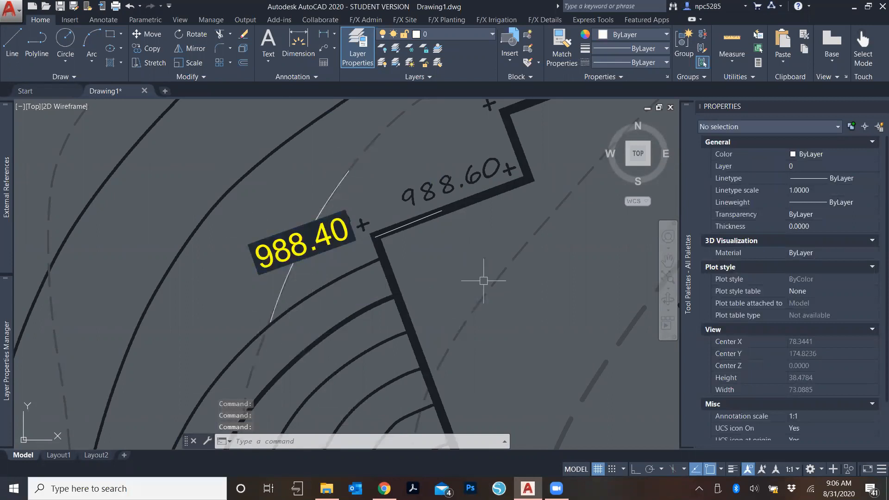
# Step: Stretch the 988.40 text box out past the building wall and narrow it again to fit closely around the text
pyautogui.click(343, 241)
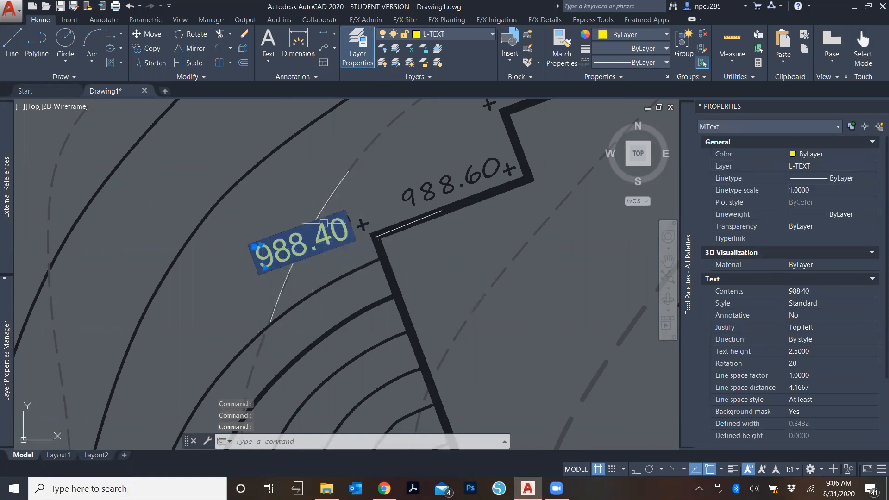
pyautogui.doubleClick(302, 242)
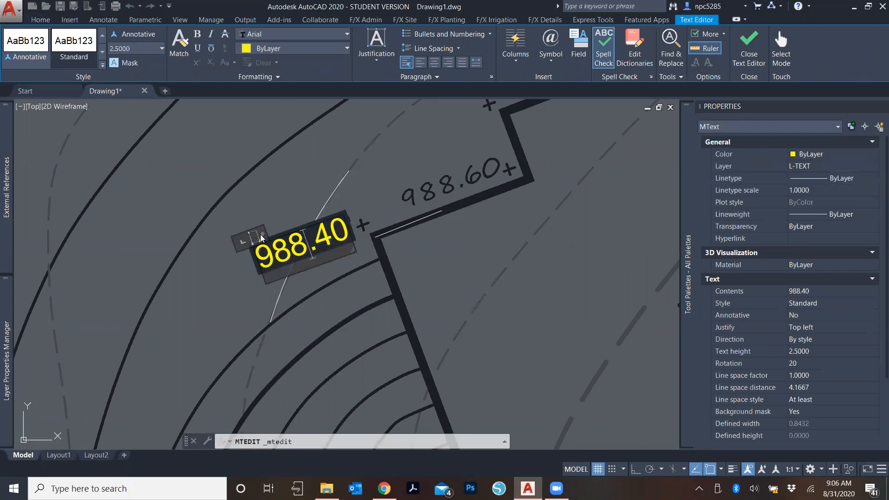
pyautogui.moveTo(265, 233); pyautogui.dragTo(588, 114)
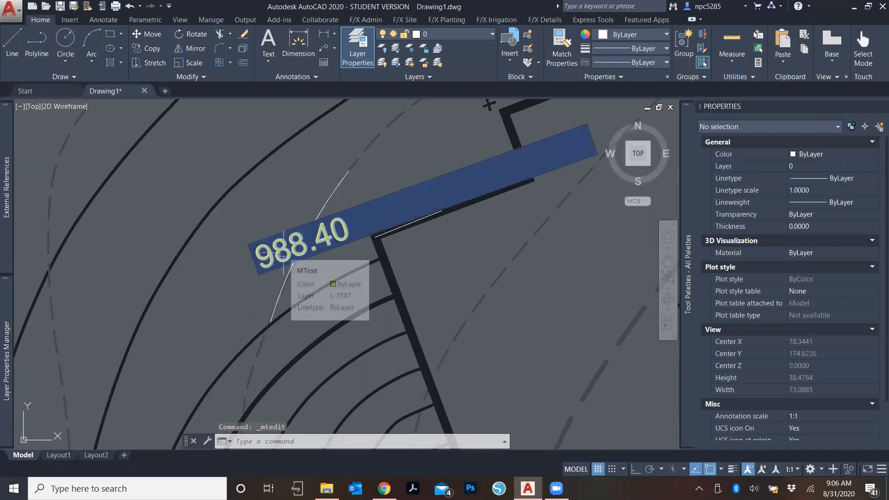
pyautogui.doubleClick(283, 254)
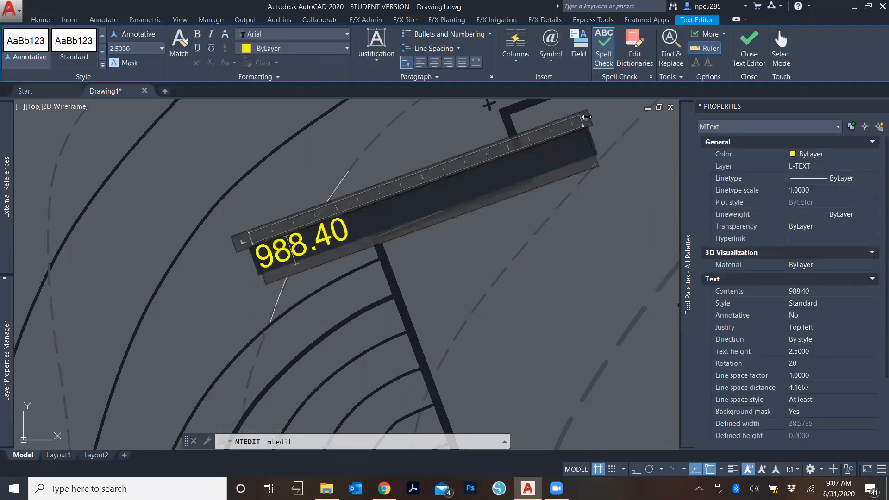
pyautogui.click(408, 154)
# Step: Check how the masked 988.40 text looks in Layout1 and return to model space
pyautogui.scroll(-3, 482, 346)
pyautogui.moveTo(483, 346); pyautogui.dragTo(305, 193, button='middle')
pyautogui.moveTo(457, 178); pyautogui.dragTo(484, 238, button='middle')
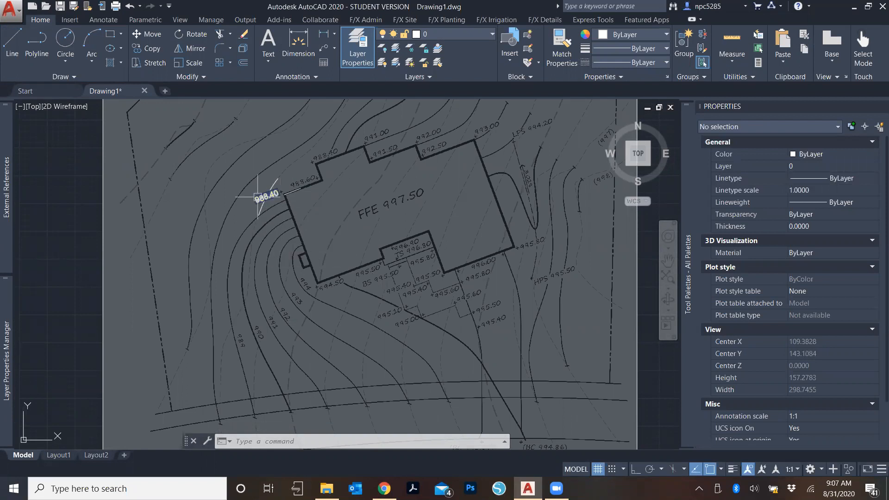
pyautogui.click(58, 456)
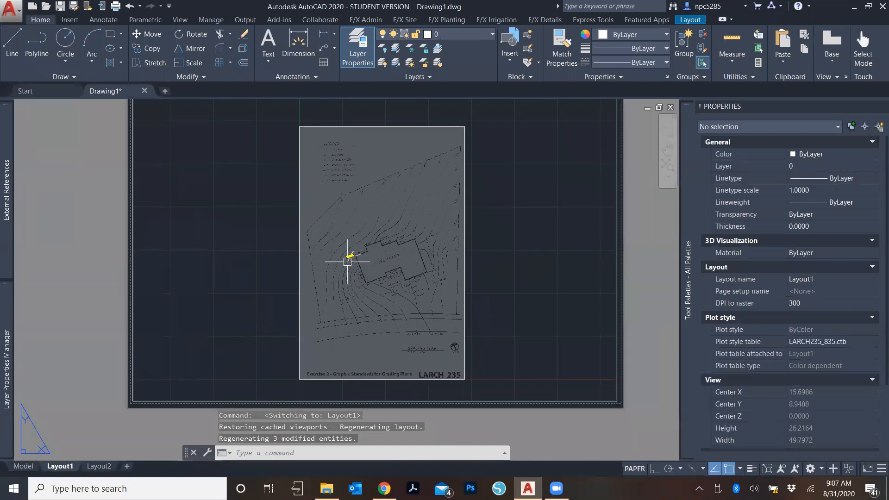
pyautogui.click(23, 466)
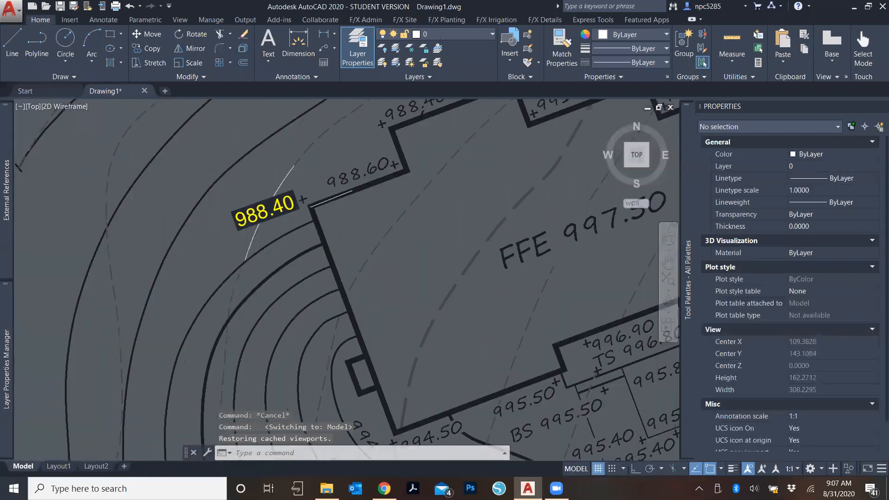
pyautogui.scroll(2, 269, 198)
pyautogui.click(271, 207)
pyautogui.click(297, 162)
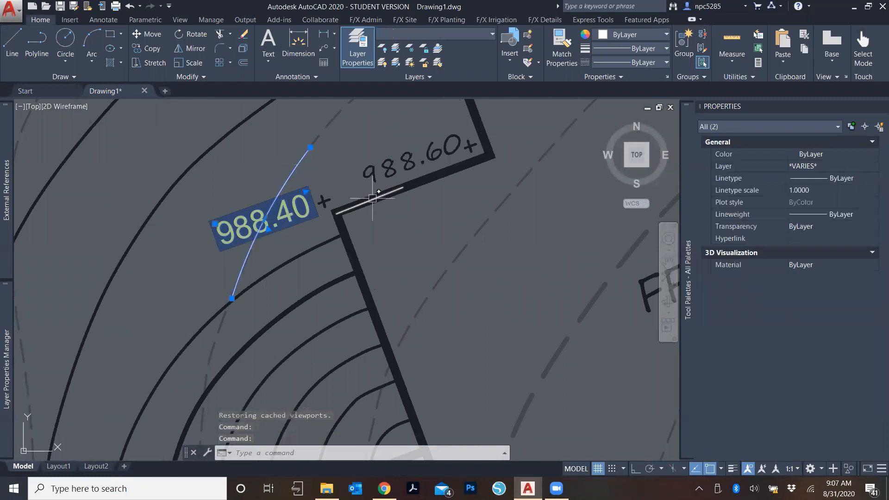
pyautogui.scroll(-6, 352, 310)
pyautogui.press('Escape')
pyautogui.click(324, 300)
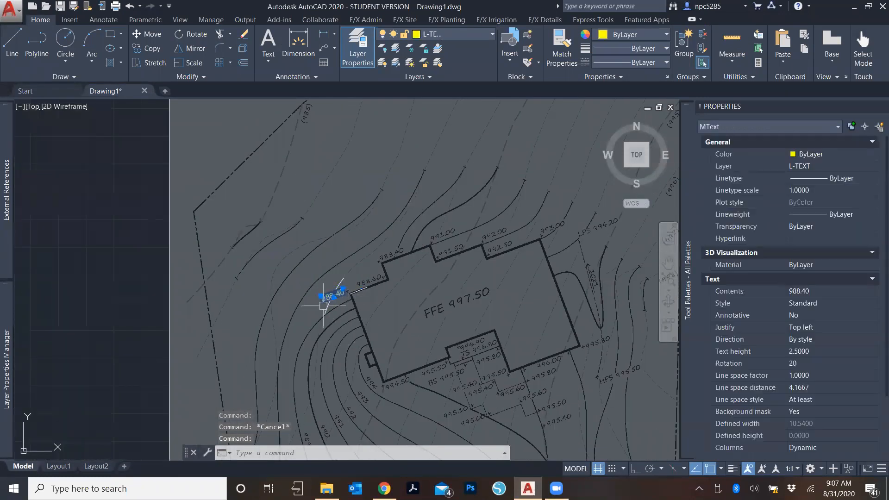
pyautogui.scroll(5, 324, 306)
pyautogui.press('Escape')
pyautogui.write('M')
pyautogui.press('Escape')
# Step: Delete the yellow 988.40 text at the building corner
pyautogui.scroll(-6, 357, 354)
pyautogui.moveTo(451, 308); pyautogui.dragTo(363, 186, button='middle')
pyautogui.click(263, 219)
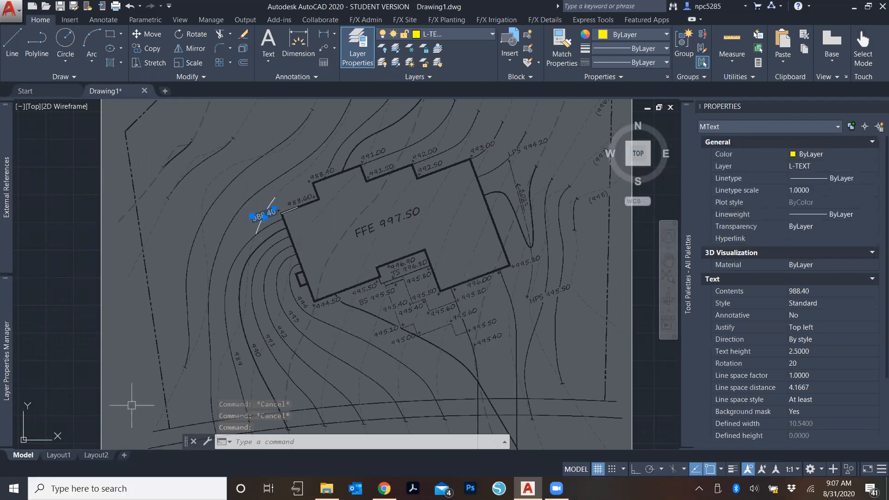
pyautogui.scroll(2, 260, 218)
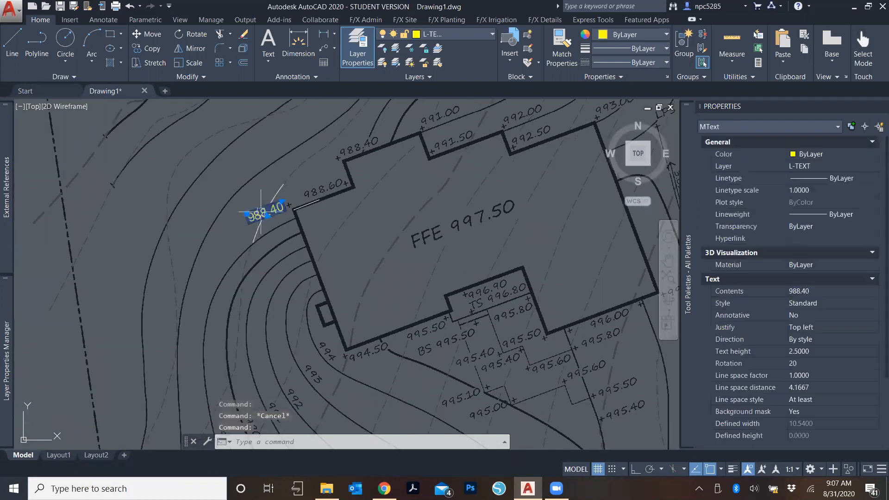
pyautogui.press('Delete')
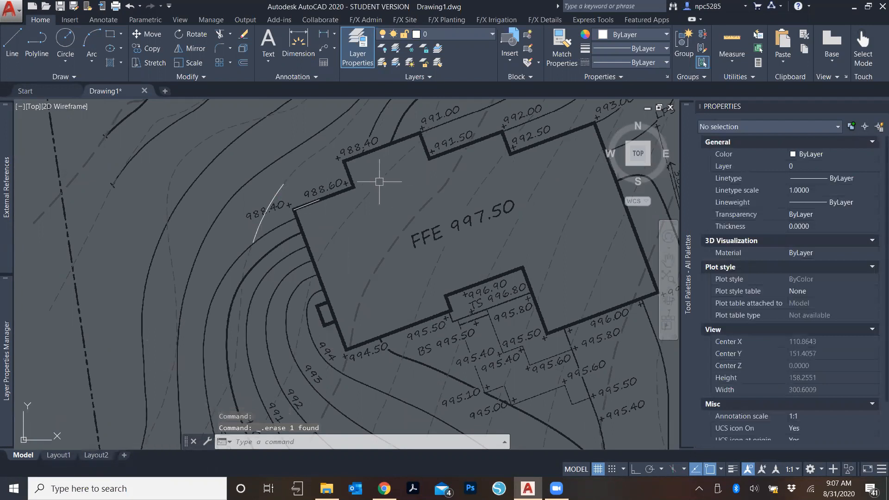
# Step: Switch to Layout1 and examine the plan on the sheet and the properties of its viewport
pyautogui.click(58, 455)
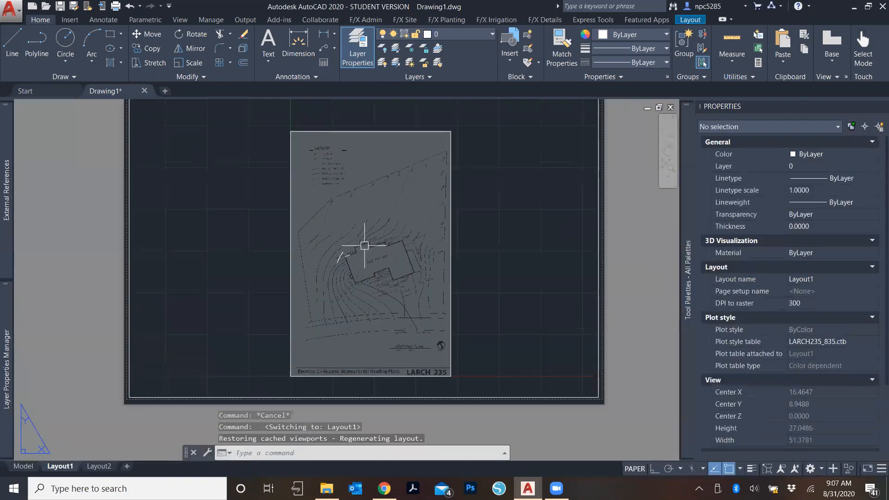
pyautogui.scroll(2, 332, 260)
pyautogui.moveTo(332, 260); pyautogui.dragTo(250, 216, button='middle')
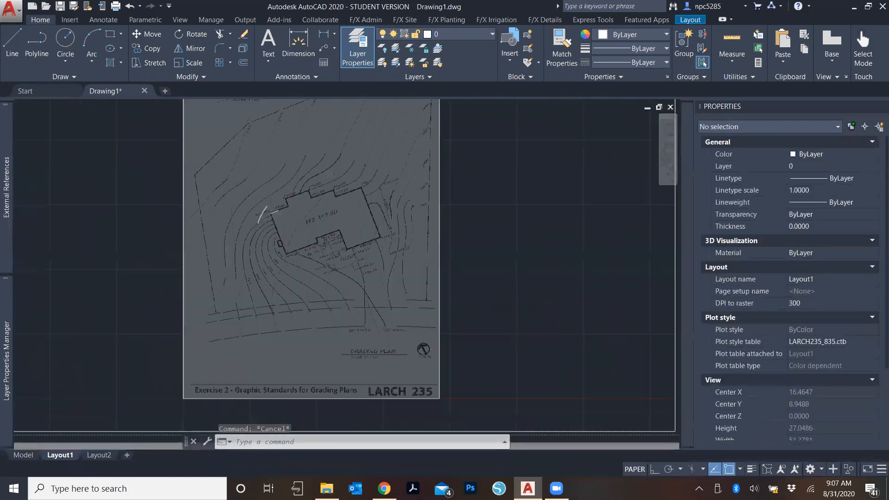
pyautogui.scroll(-3, 301, 279)
pyautogui.click(432, 147)
pyautogui.click(367, 238)
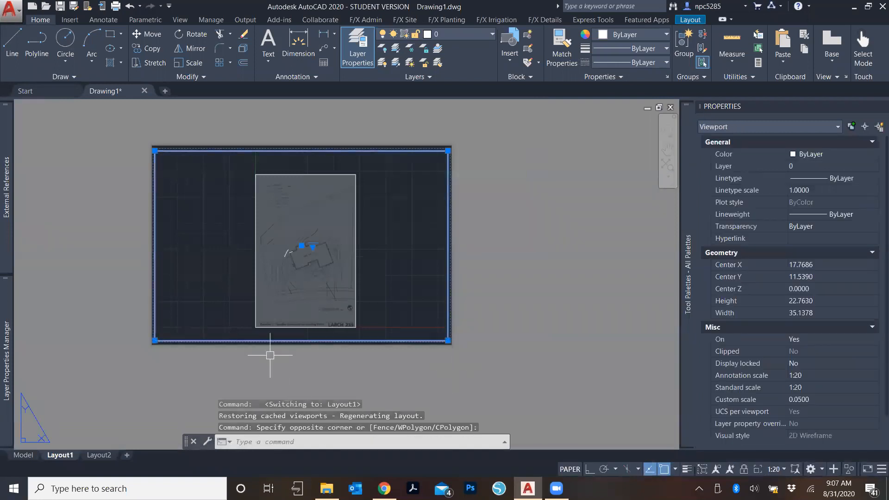
pyautogui.scroll(3, 278, 297)
pyautogui.press('Escape')
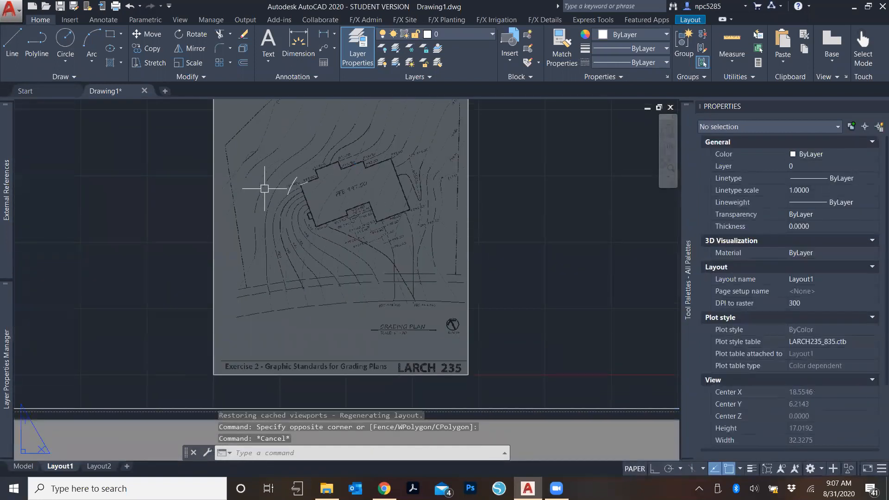
# Step: Add multiline text reading 988.40 in paper space beside the building corner and fit its box to the text
pyautogui.scroll(6, 276, 185)
pyautogui.scroll(-2, 258, 307)
pyautogui.write('mt')
pyautogui.press('Return')
pyautogui.click(151, 256)
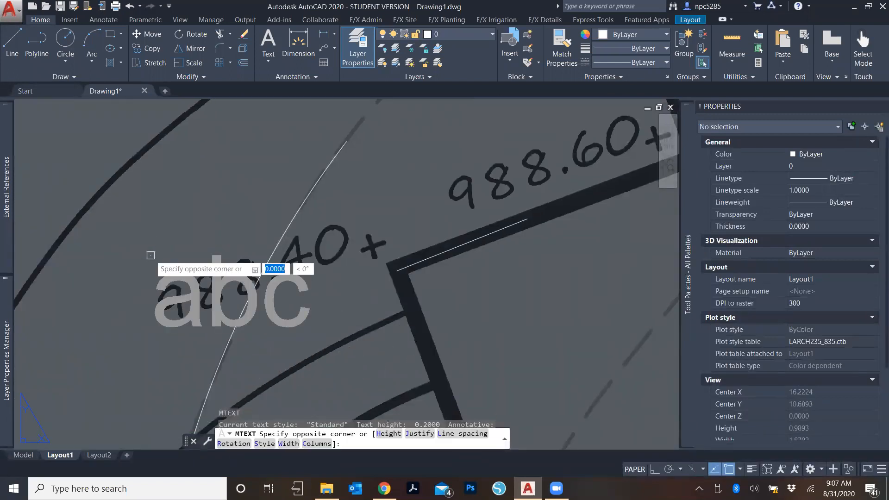
pyautogui.click(487, 373)
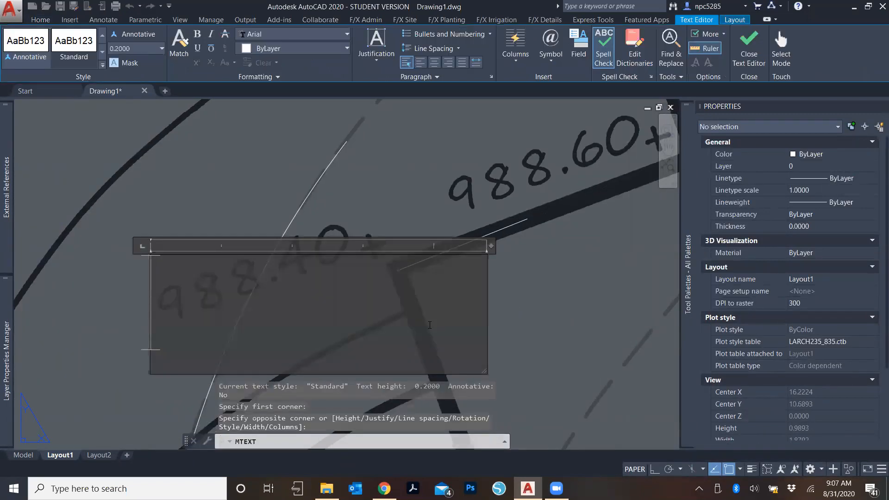
pyautogui.write('988.40')
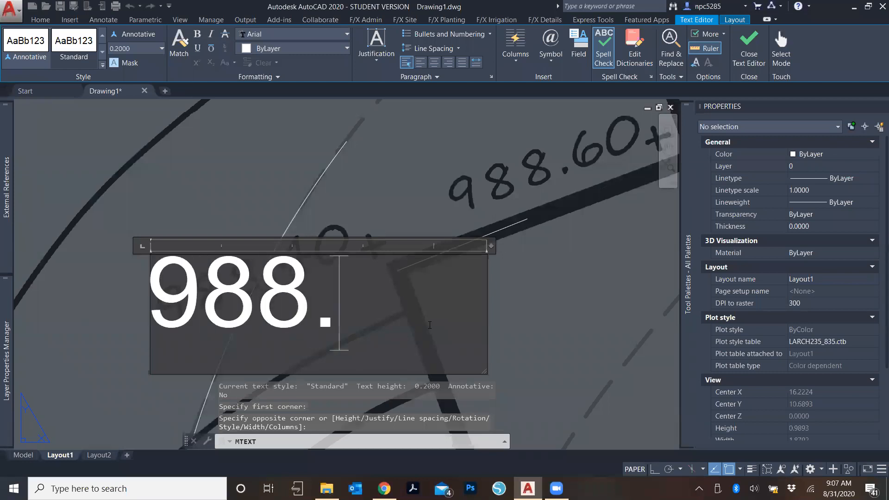
pyautogui.doubleClick(492, 246)
pyautogui.click(480, 244)
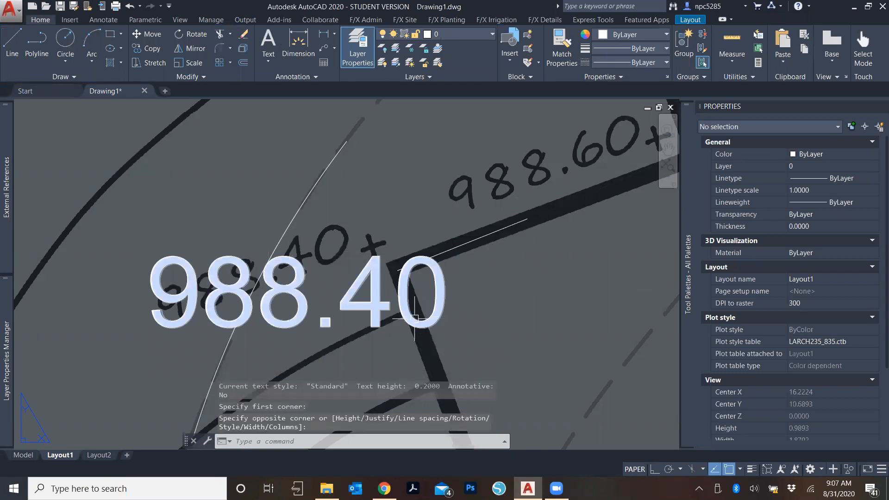
# Step: Set the text height of the new 988.40 text to 0.1
pyautogui.click(414, 318)
pyautogui.click(815, 290)
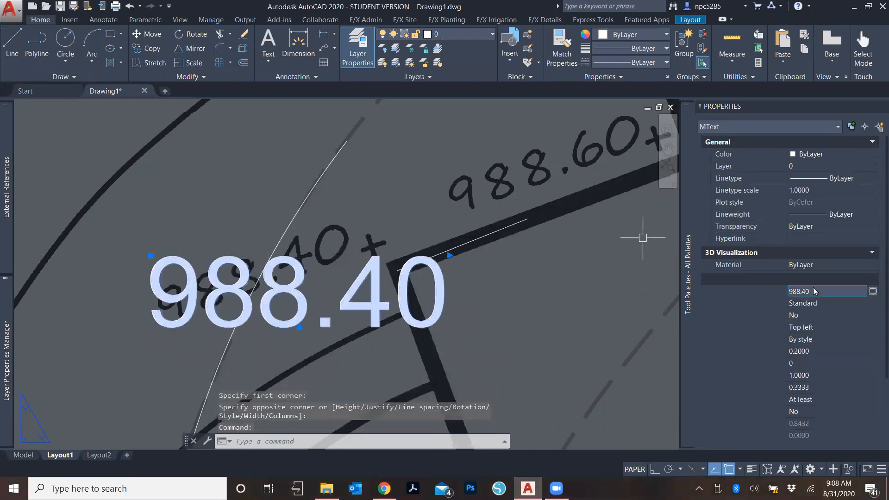
pyautogui.click(800, 352)
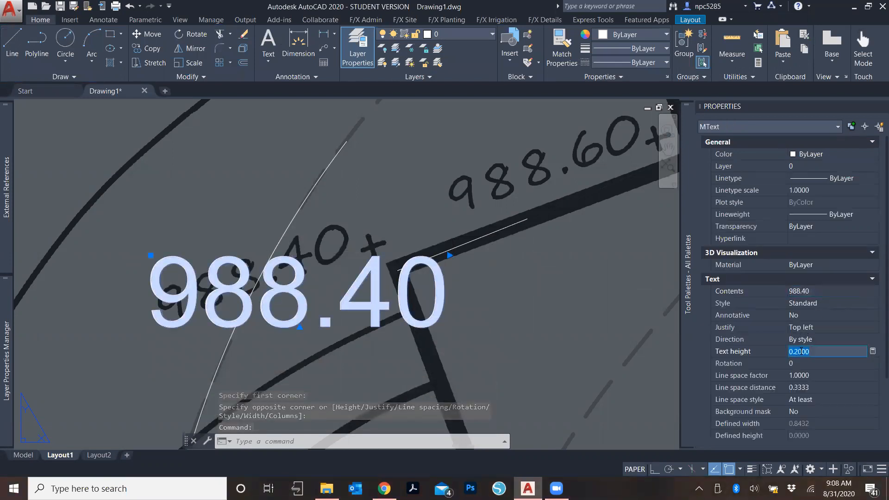
pyautogui.press('Tab')
# Step: Rotate the 988.40 text about 23 degrees so it runs parallel to the building wall
pyautogui.write('ro')
pyautogui.press('Return')
pyautogui.click(190, 271)
pyautogui.click(388, 185)
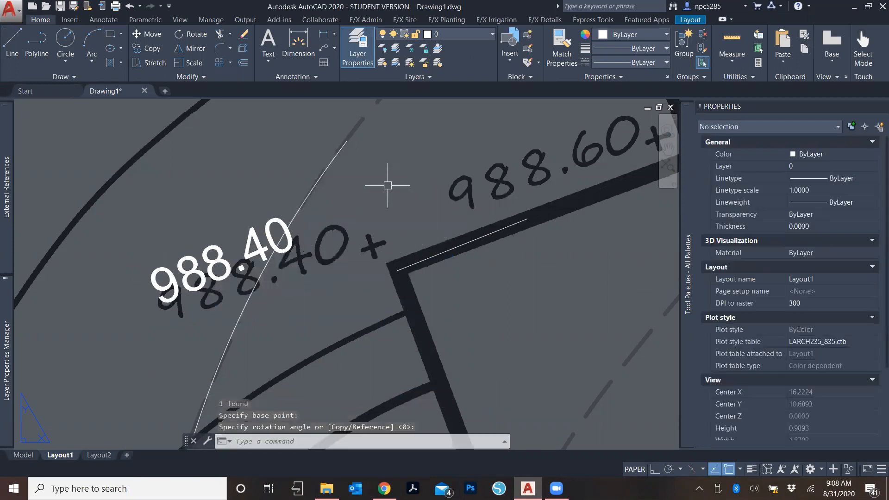
# Step: Move the rotated 988.40 text slightly down and right over the underlying spot elevation
pyautogui.click(243, 262)
pyautogui.write('m')
pyautogui.press('Return')
pyautogui.click(361, 295)
pyautogui.click(383, 312)
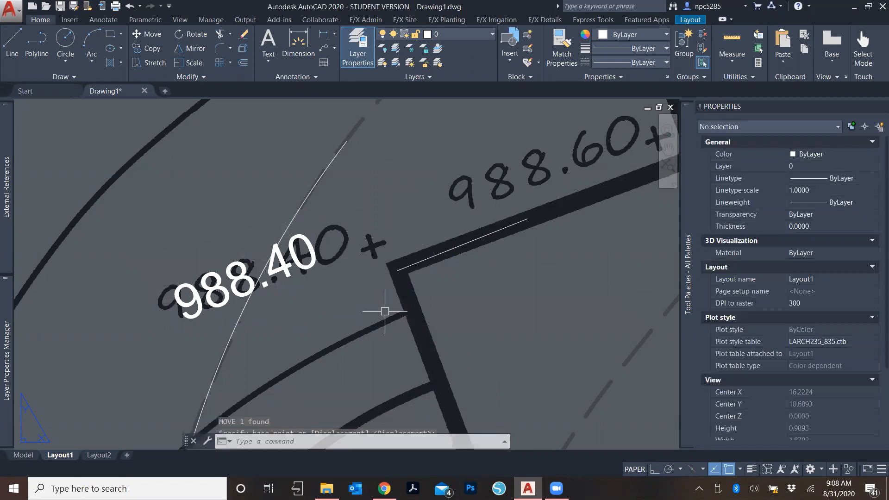
# Step: Narrow the rotated 988.40 text box to fit closely around the text
pyautogui.doubleClick(301, 258)
pyautogui.doubleClick(448, 160)
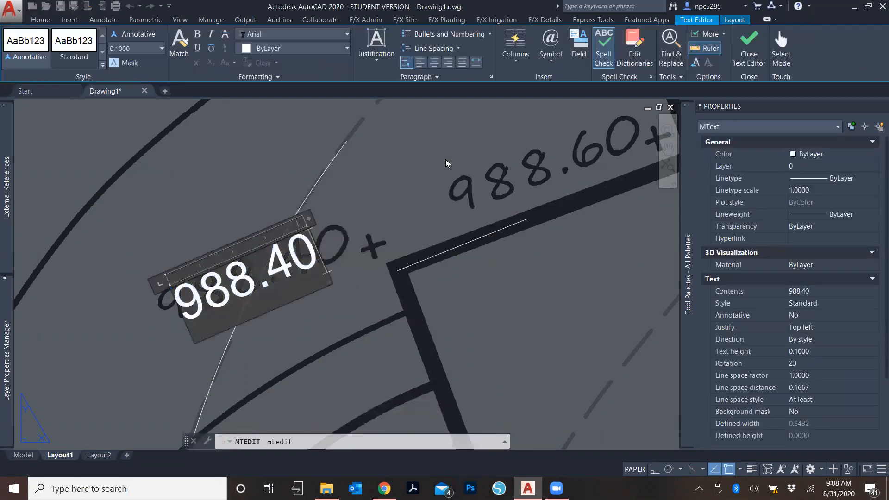
pyautogui.click(435, 189)
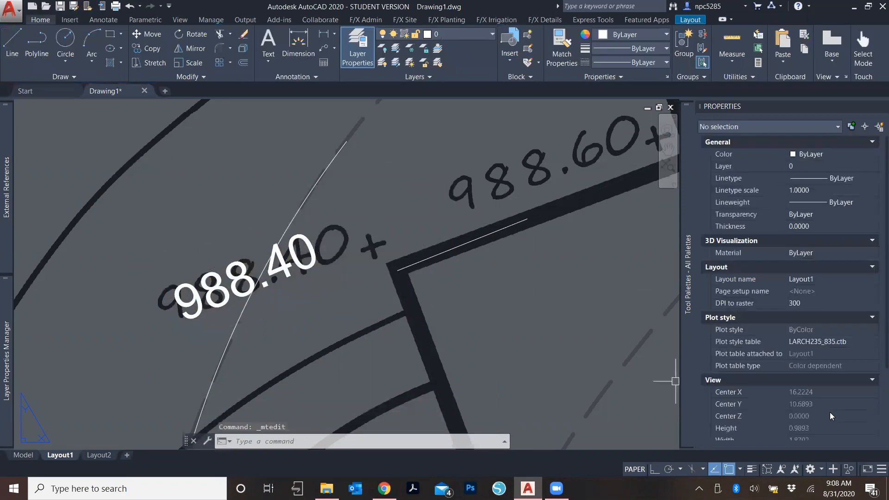
# Step: Give the 988.40 text a background mask with a border offset factor of 1.1, filled with the drawing background color
pyautogui.click(305, 260)
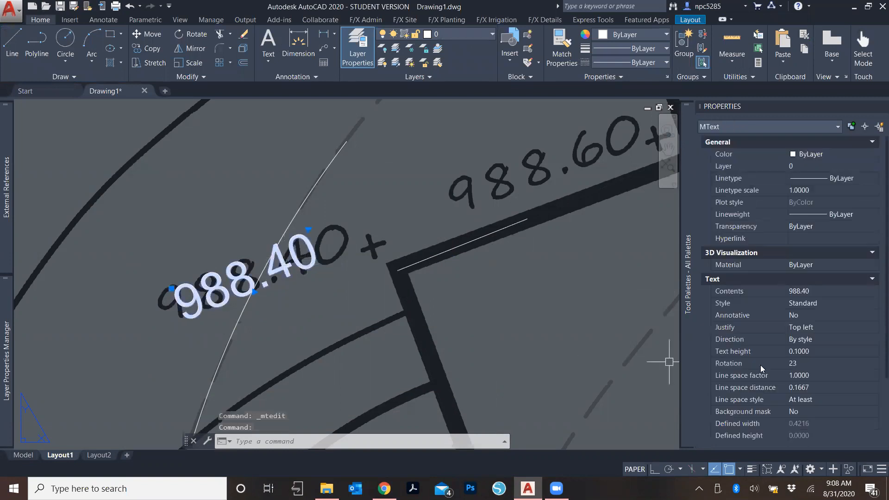
pyautogui.click(798, 412)
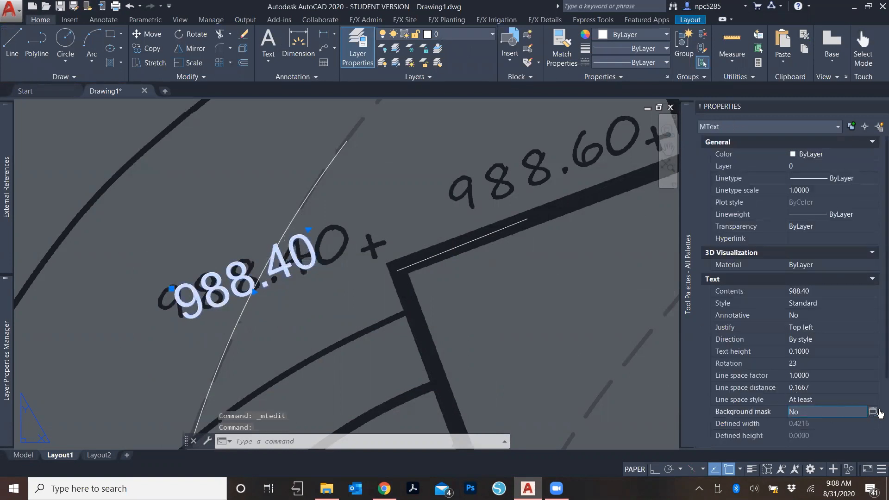
pyautogui.click(873, 412)
pyautogui.click(149, 222)
pyautogui.moveTo(164, 246); pyautogui.dragTo(121, 249)
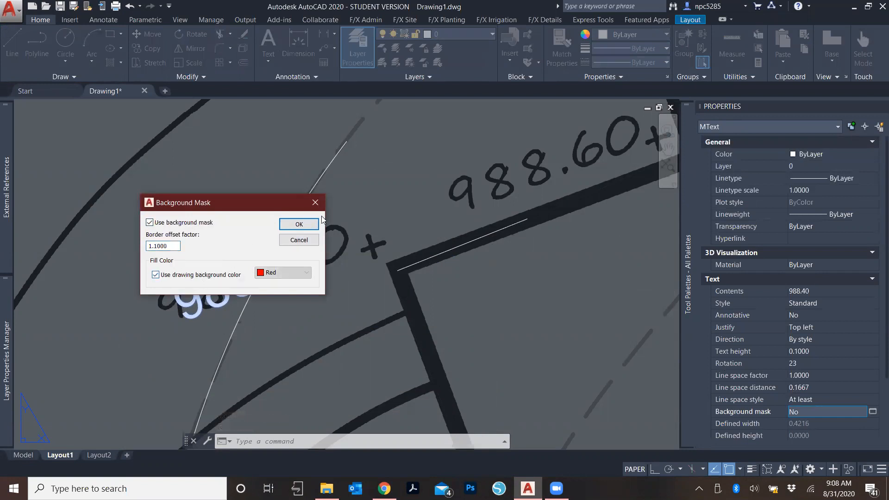
pyautogui.click(299, 225)
pyautogui.press('Escape')
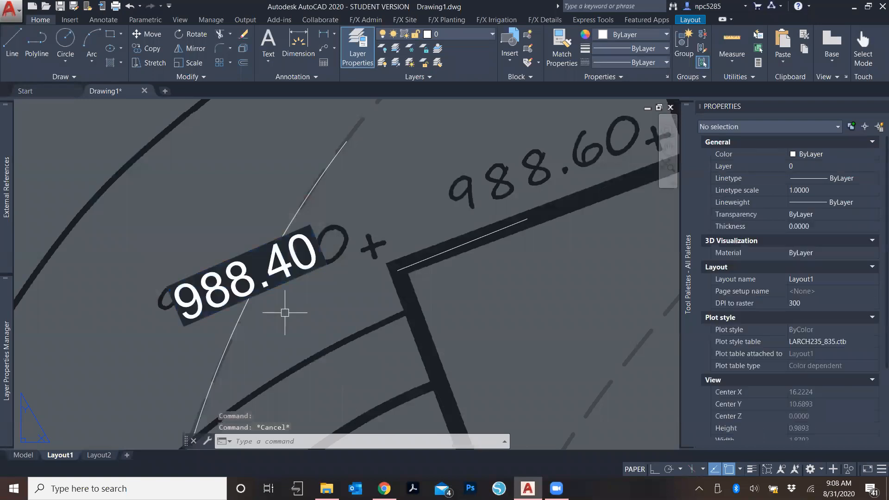
# Step: Examine the masked text against the whole Layout1 sheet and check the properties of its viewport
pyautogui.scroll(-3, 285, 313)
pyautogui.scroll(-10, 285, 313)
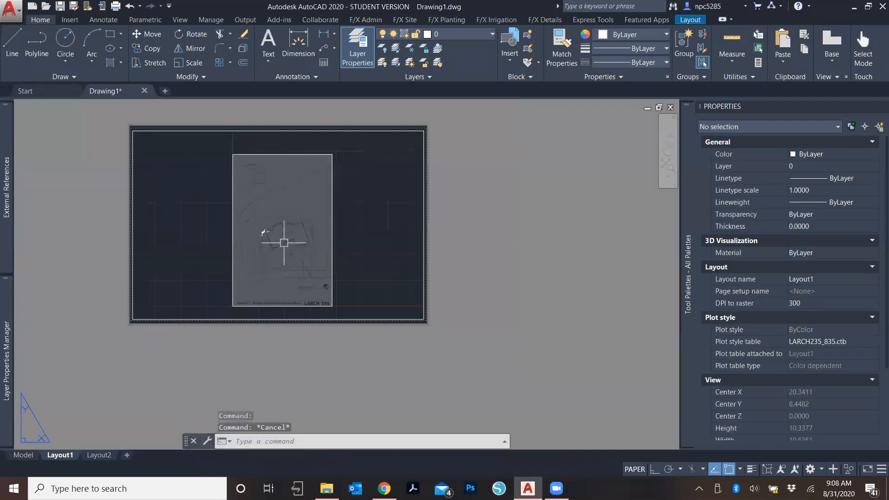
pyautogui.moveTo(284, 243); pyautogui.dragTo(184, 240, button='middle')
pyautogui.scroll(5, 326, 237)
pyautogui.scroll(-5, 425, 276)
pyautogui.click(468, 217)
pyautogui.click(288, 294)
pyautogui.press('Escape')
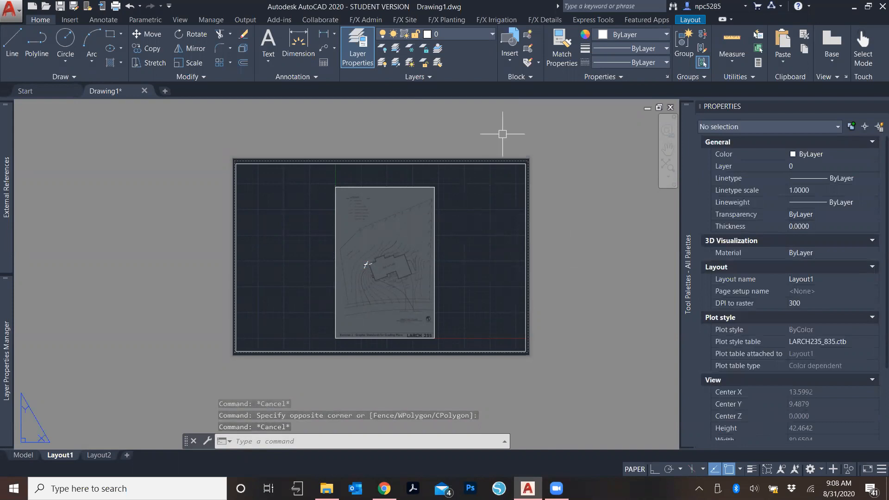
pyautogui.click(540, 149)
pyautogui.click(423, 278)
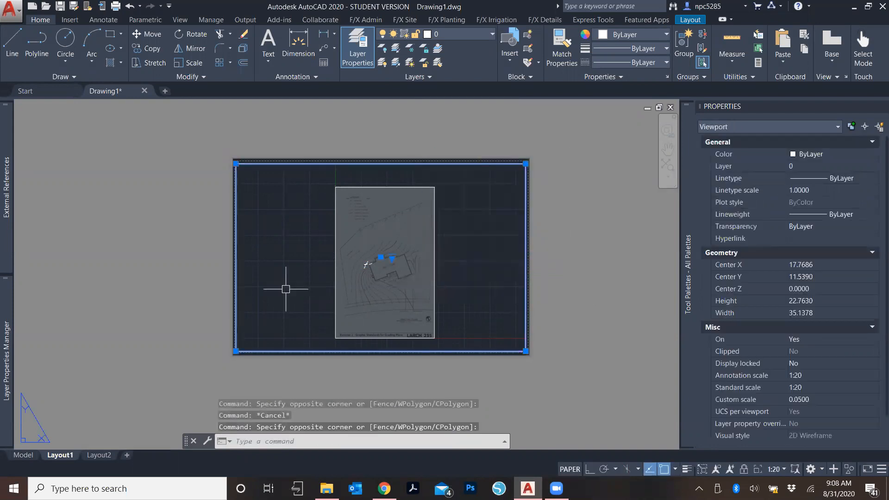
# Step: Return to model space and delete the two traced polylines at the building's upper-left corner
pyautogui.click(24, 455)
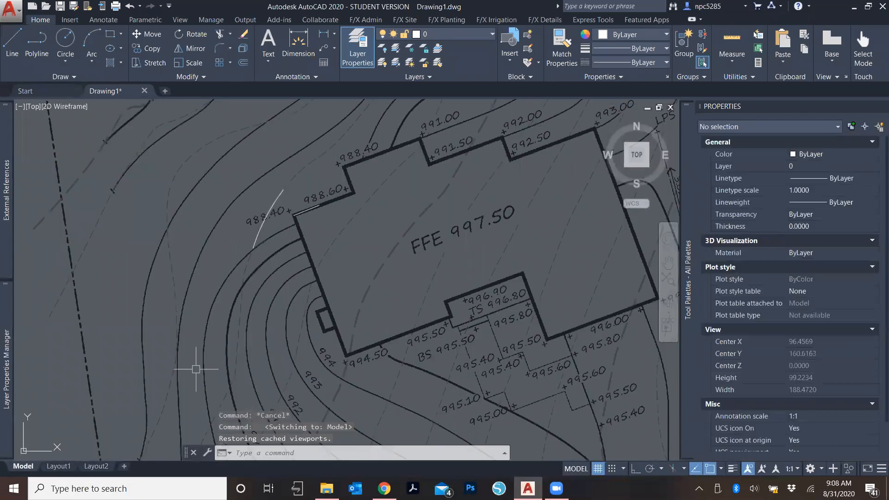
pyautogui.scroll(-6, 293, 367)
pyautogui.scroll(4, 324, 268)
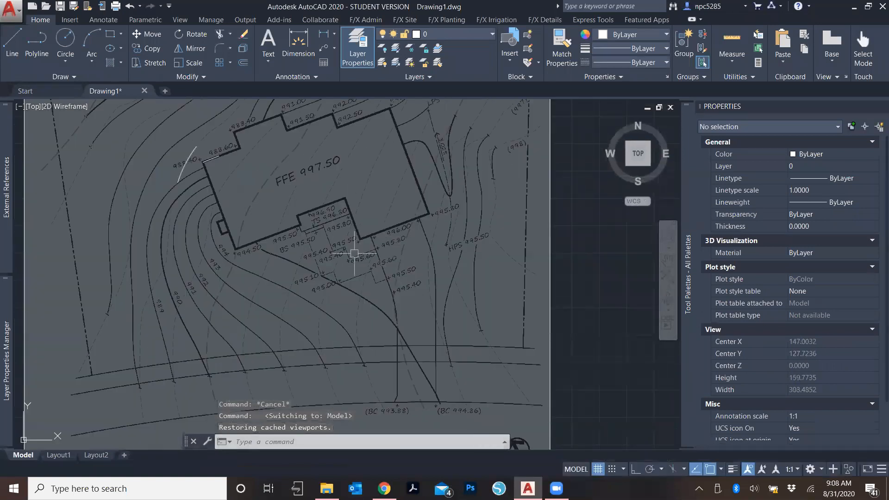
pyautogui.moveTo(351, 215); pyautogui.dragTo(416, 310, button='middle')
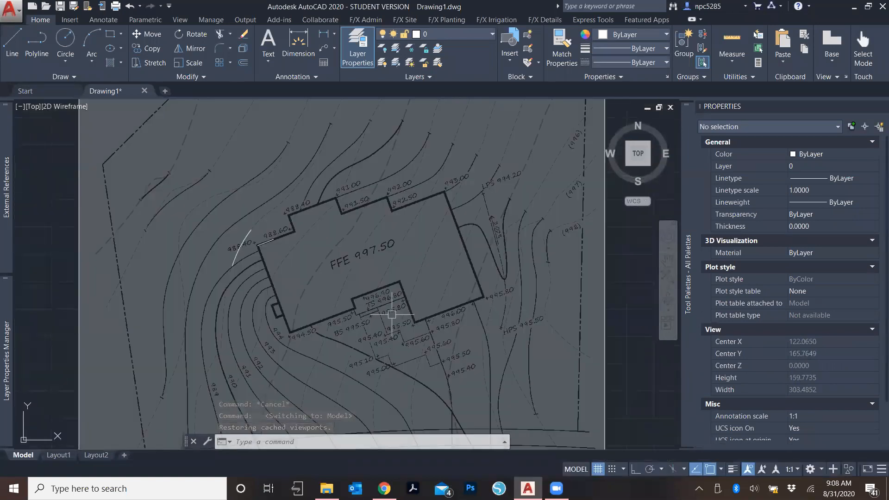
pyautogui.click(326, 212)
pyautogui.click(225, 287)
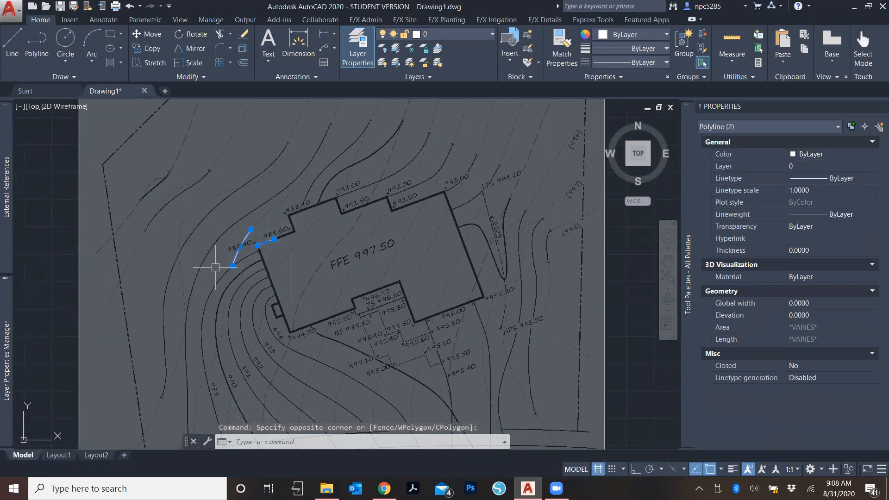
pyautogui.press('Delete')
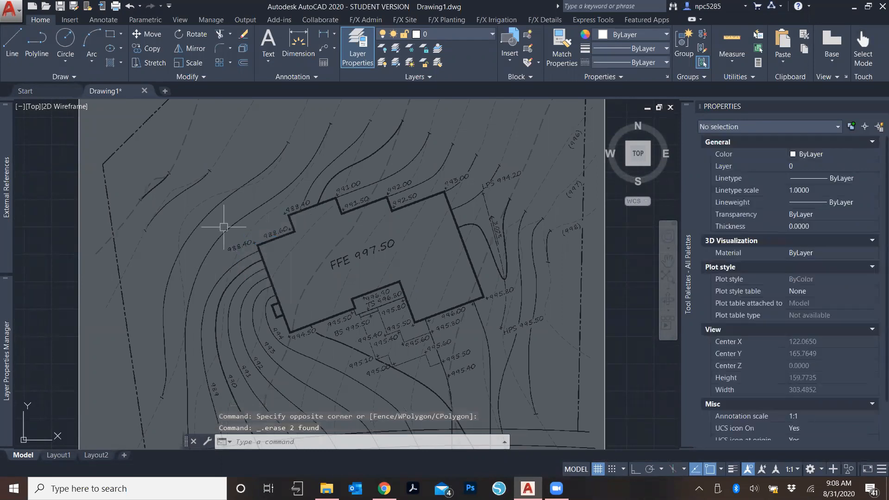